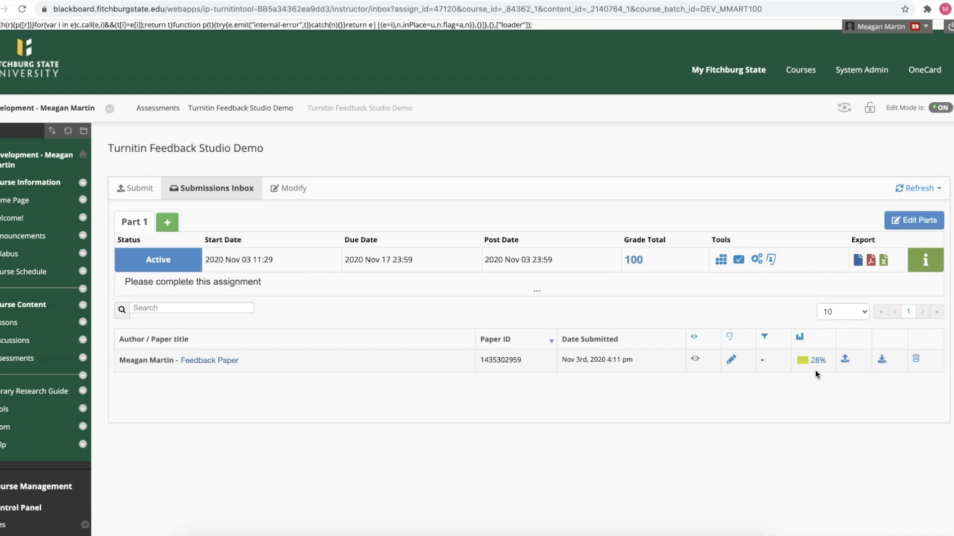
Open the Feedback Paper submission for grading, then show its similarity highlights and the Match Overview
click(733, 360)
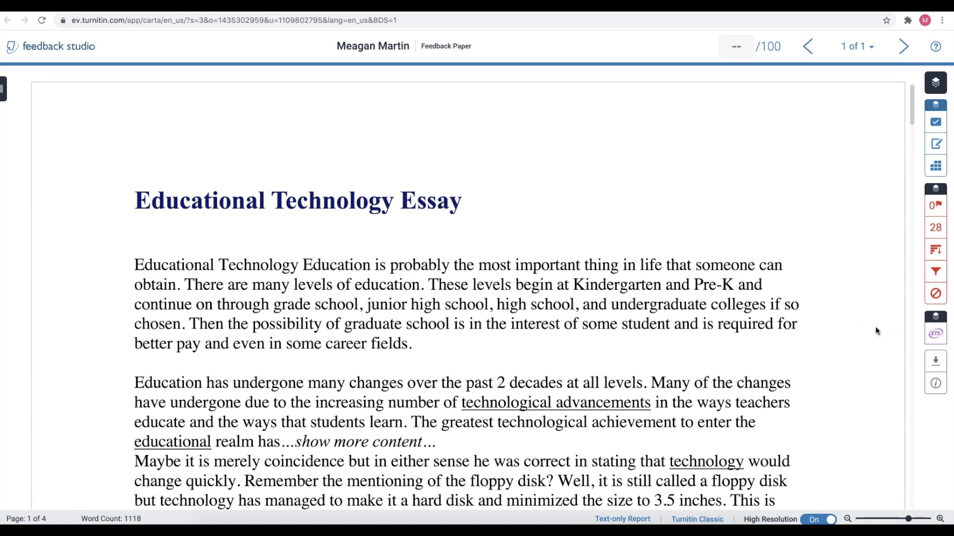
click(936, 197)
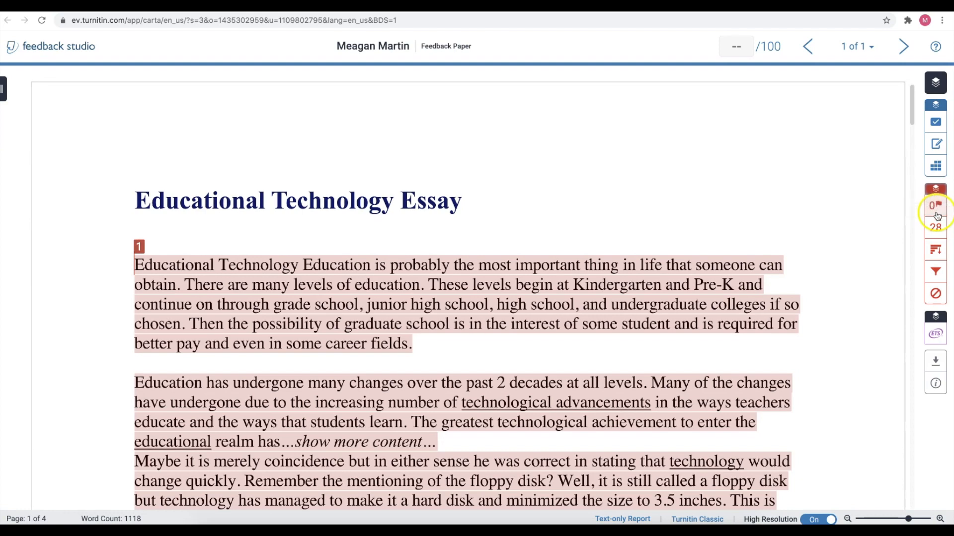
click(937, 229)
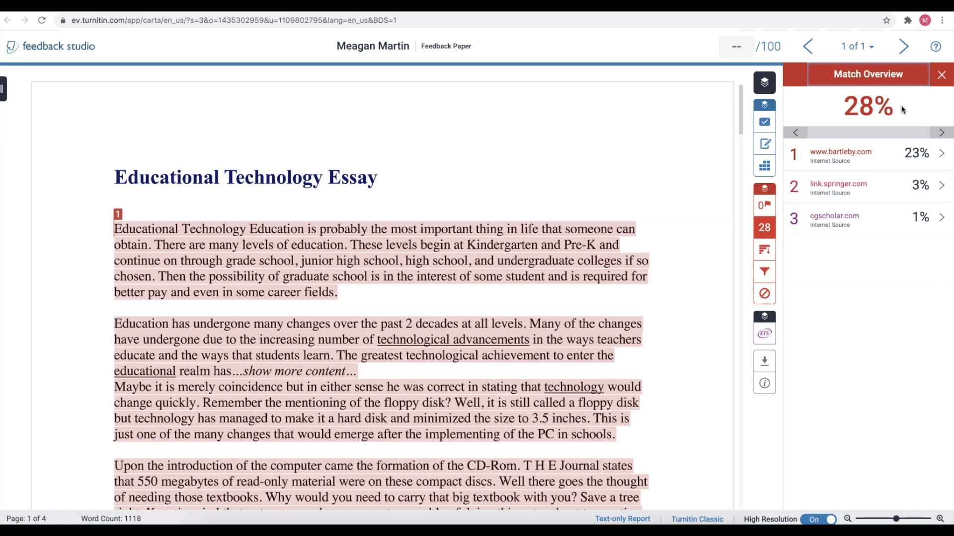
Review the paper's full source list, filter options and excluded sources, then close the similarity details
click(764, 252)
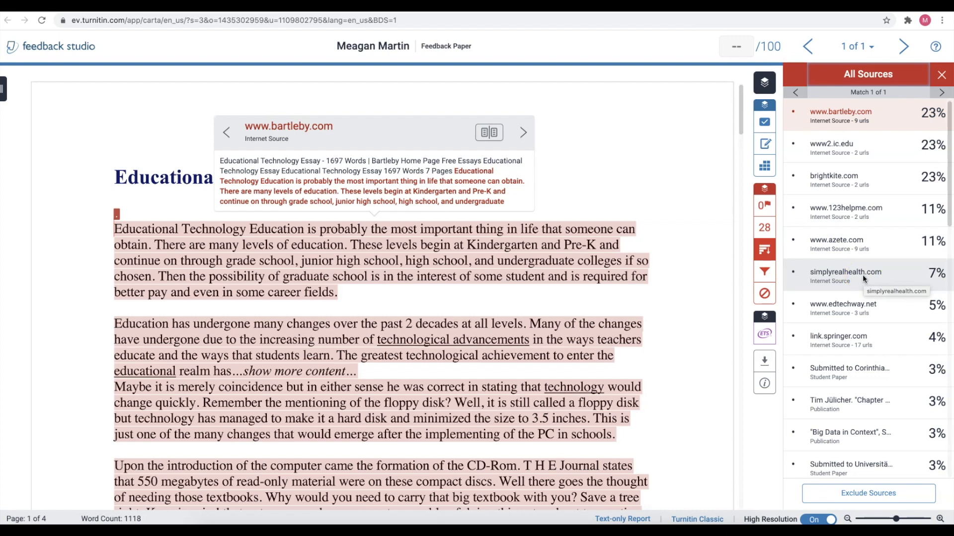
click(765, 272)
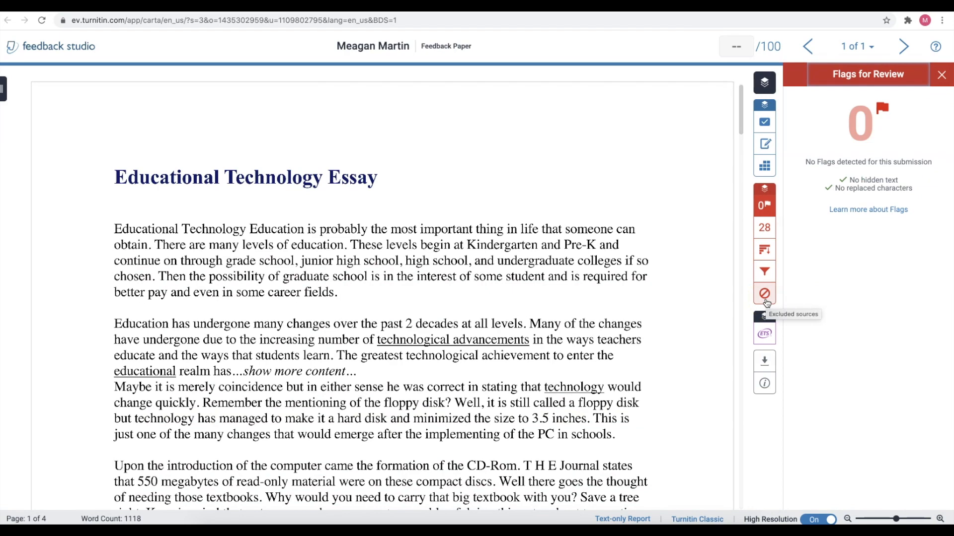
click(765, 298)
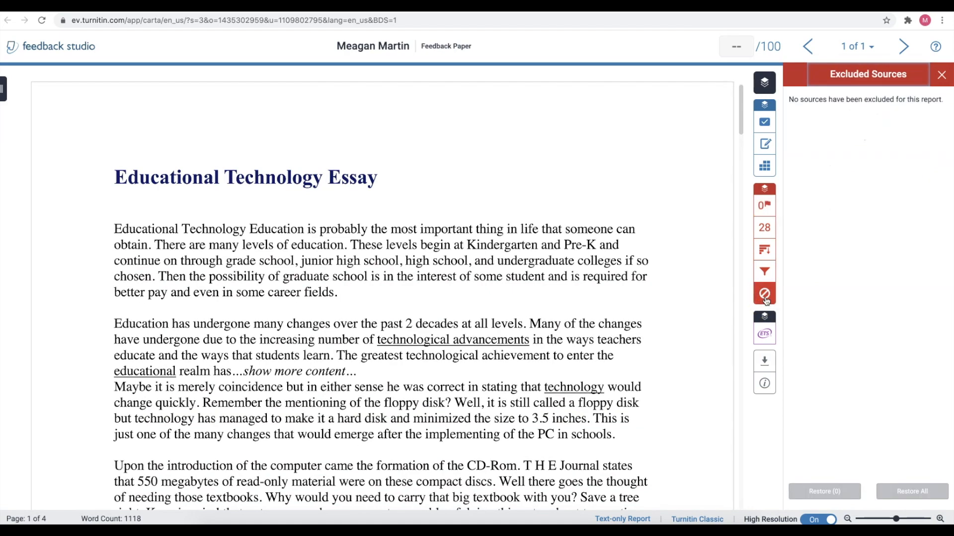
click(942, 76)
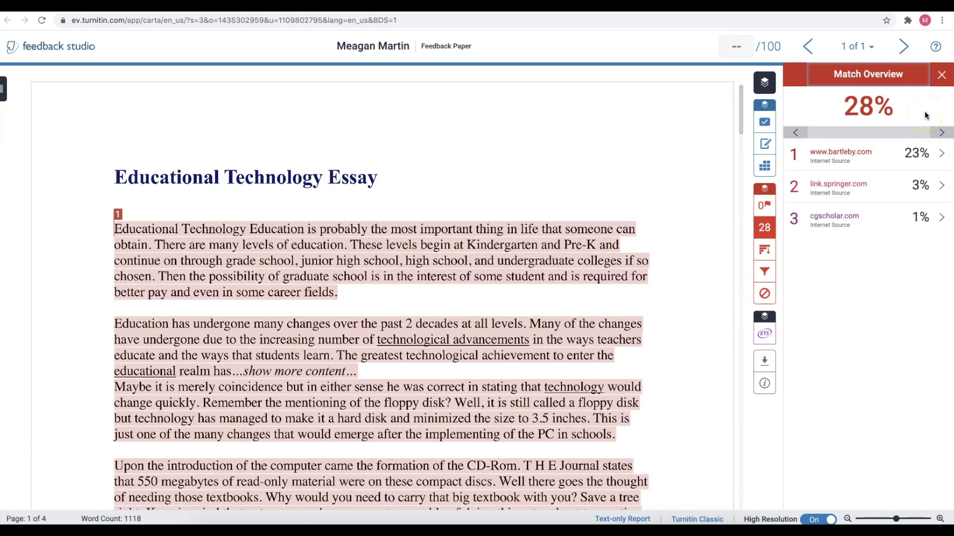
click(942, 76)
click(944, 79)
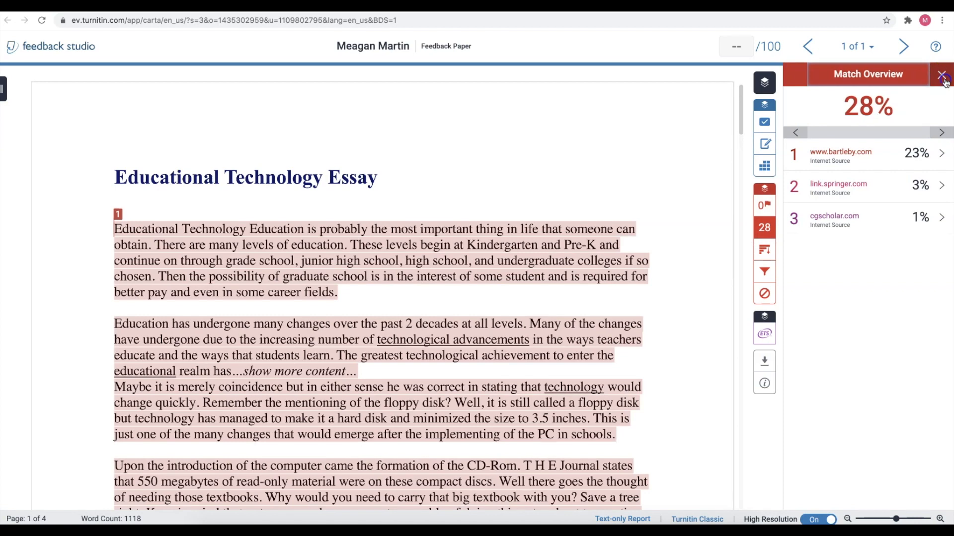
Place the "Commonly Confused" QuickMark over "technological advancements" in the essay's second paragraph
click(938, 120)
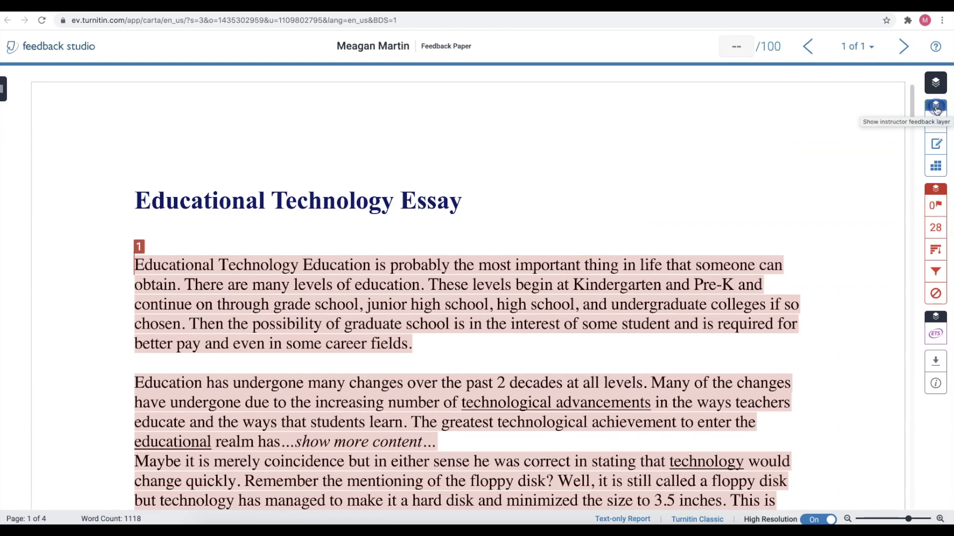
click(938, 119)
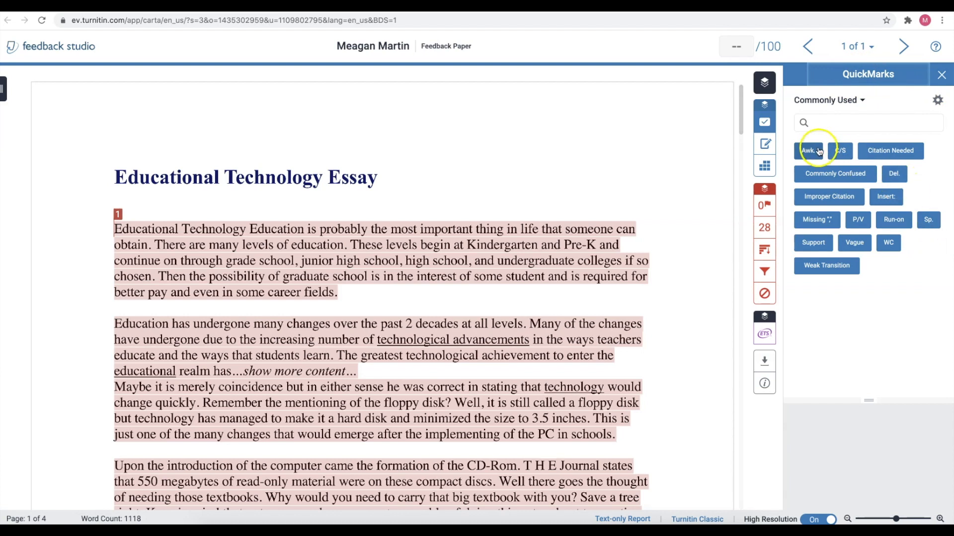
drag(839, 175, 449, 332)
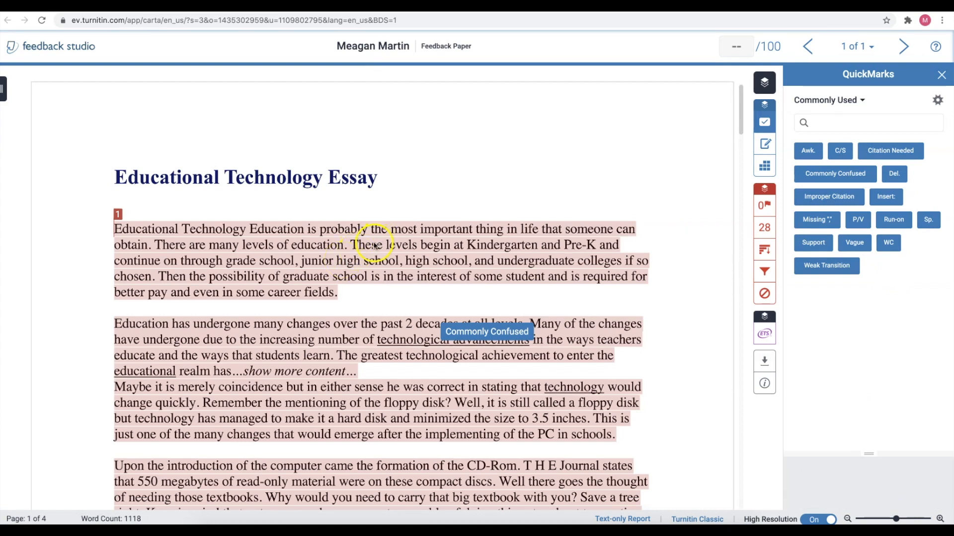
Place an empty comment bubble at "These levels" in the first paragraph, view its options and delete it
click(362, 248)
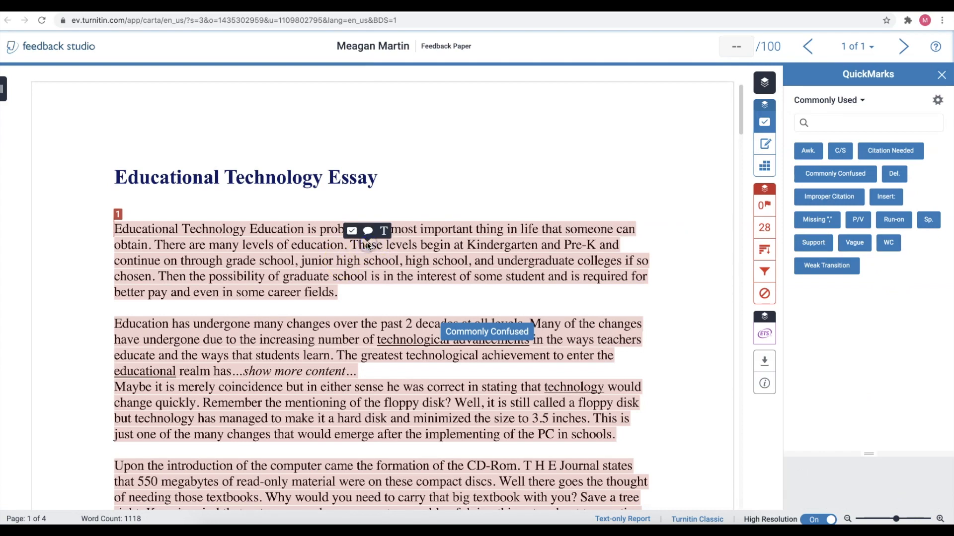
click(368, 231)
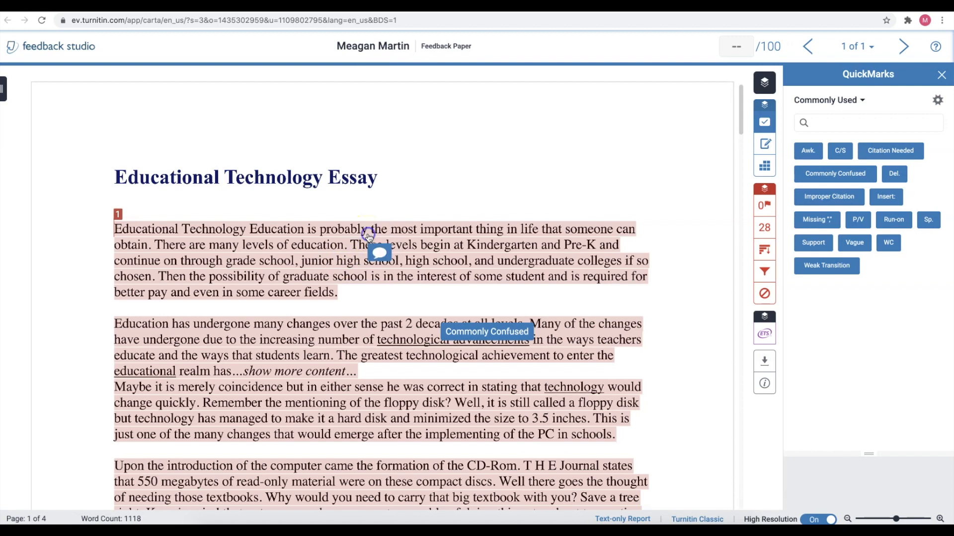
click(330, 161)
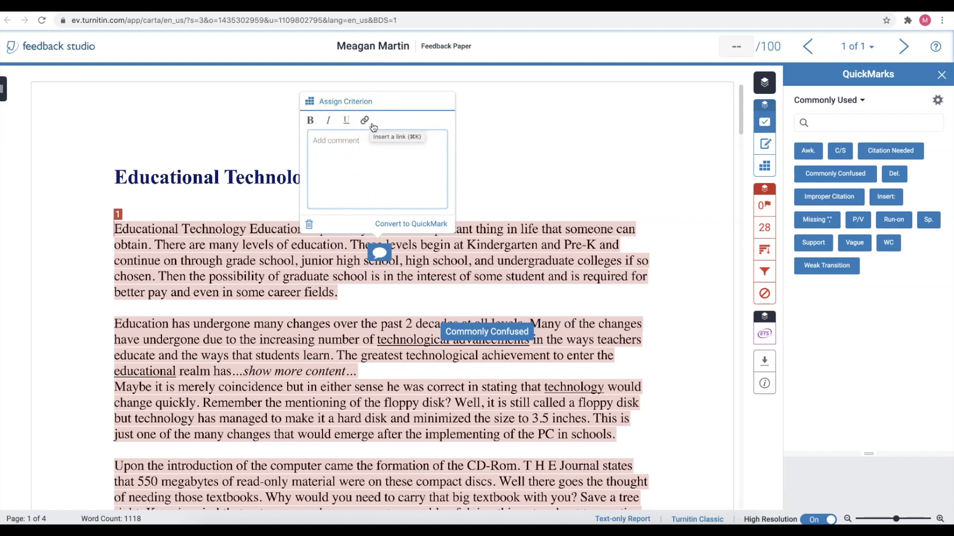
click(428, 223)
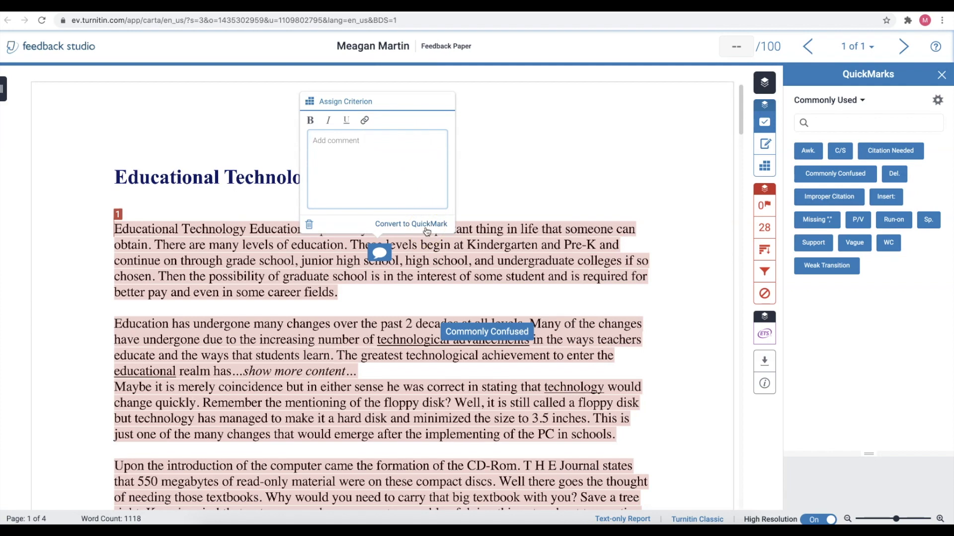
click(309, 225)
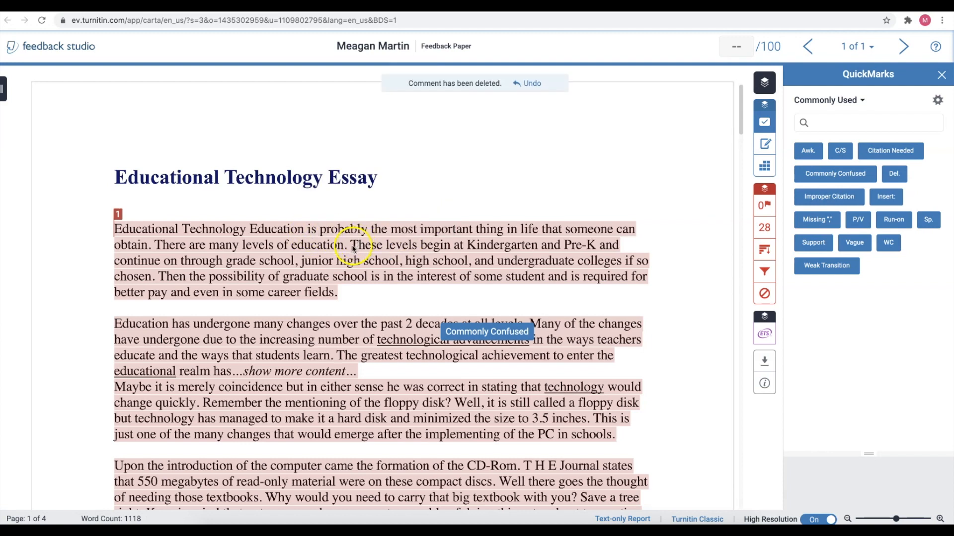
Highlight "These levels begin at Kindergarten and Pre-K" in the first paragraph and attach the comment "hello"
drag(354, 248, 551, 248)
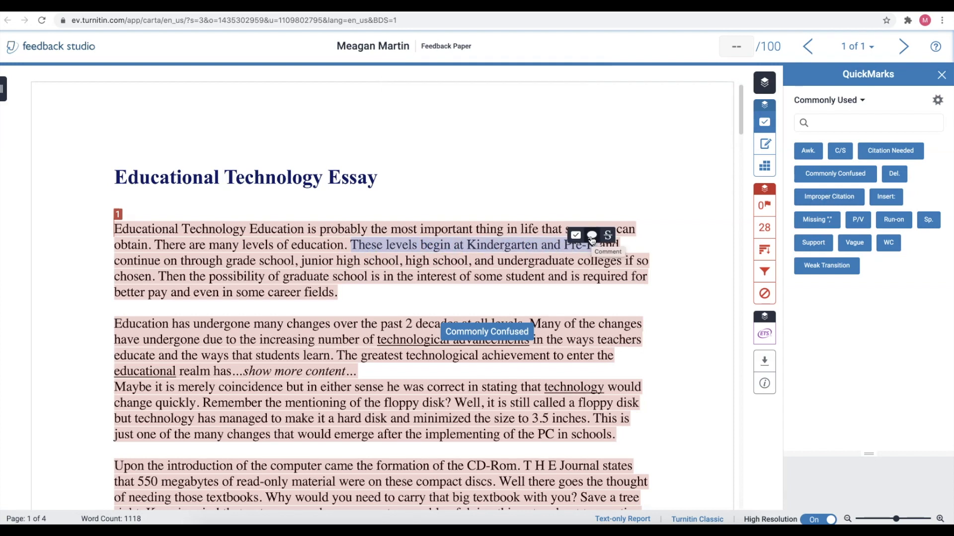
click(591, 237)
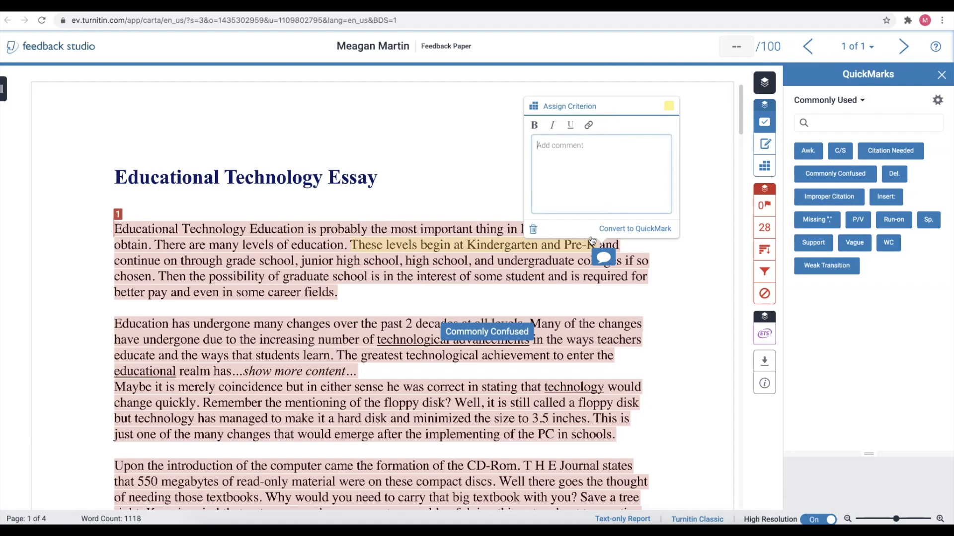
click(552, 190)
text(hello)
click(469, 158)
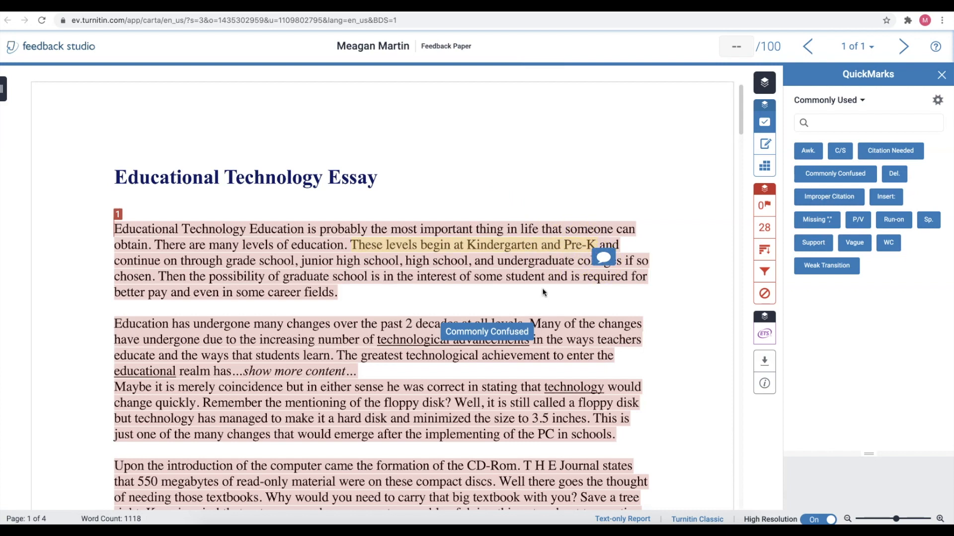
Rate Evidence as Advanced in the Sample rubric and expand the rubric into its own window
click(766, 168)
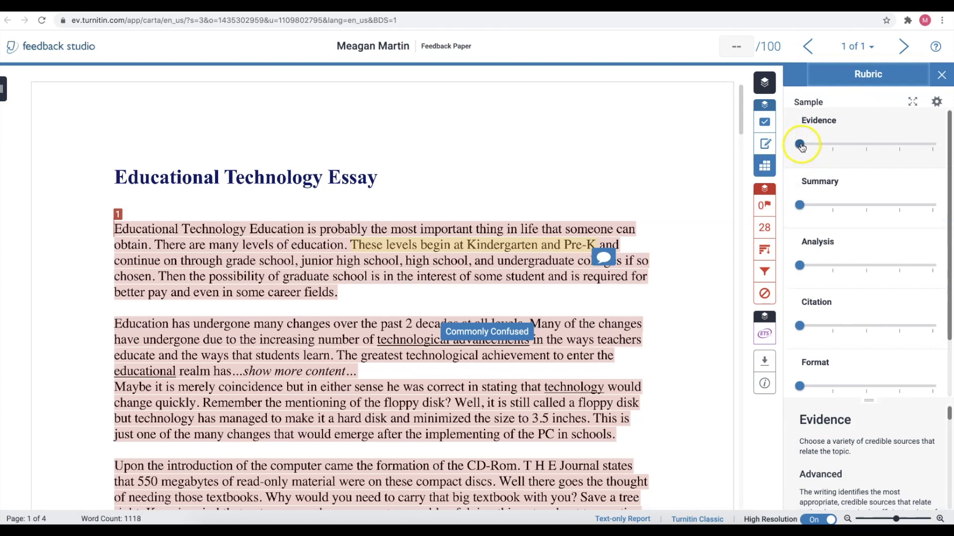
click(829, 145)
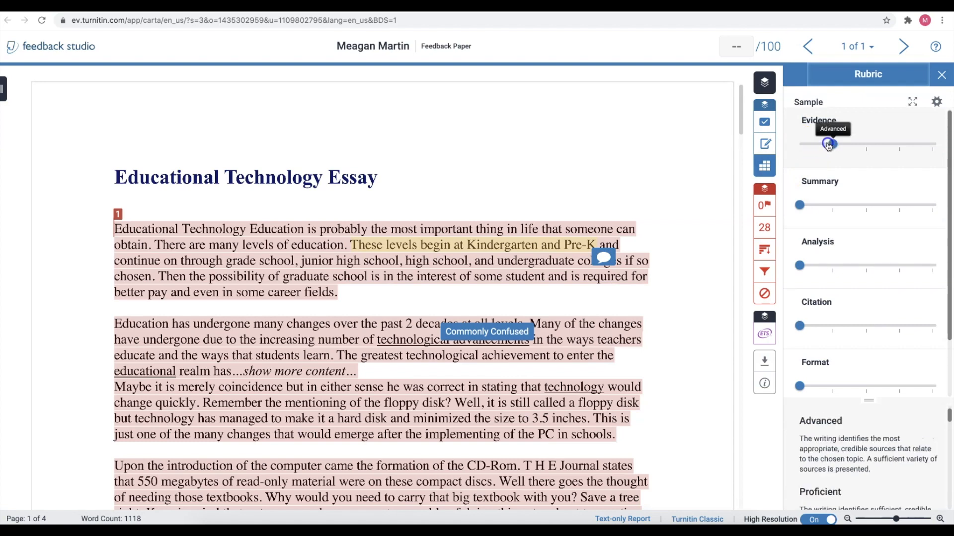
click(914, 104)
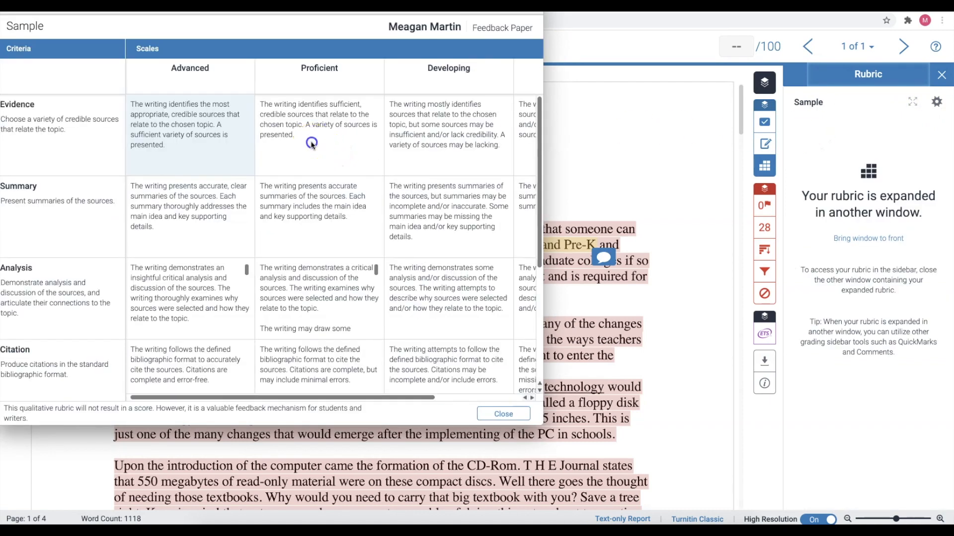
Rate Evidence, Analysis and Format Proficient, Summary Advanced, and Citation and Language Developing in the expanded rubric, then close it
click(311, 144)
click(199, 226)
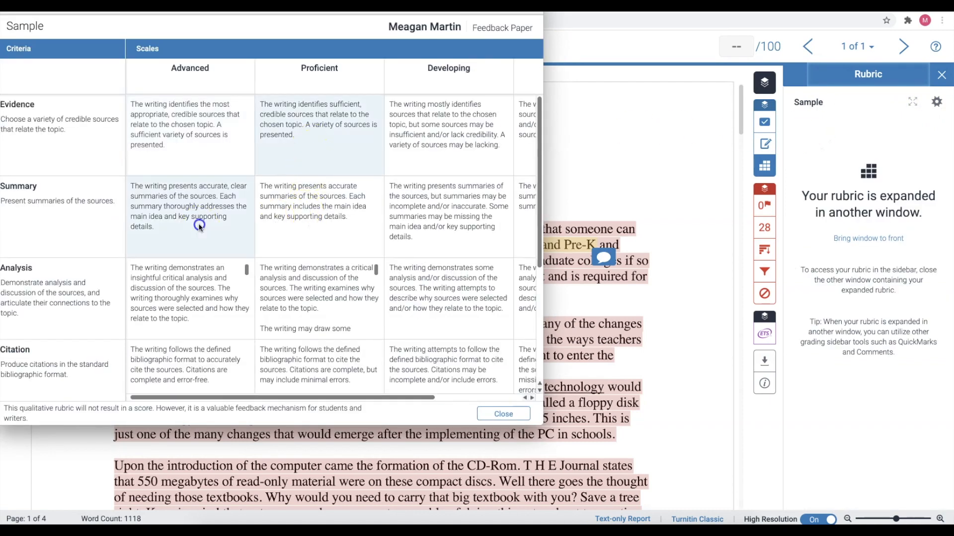
click(303, 297)
click(432, 363)
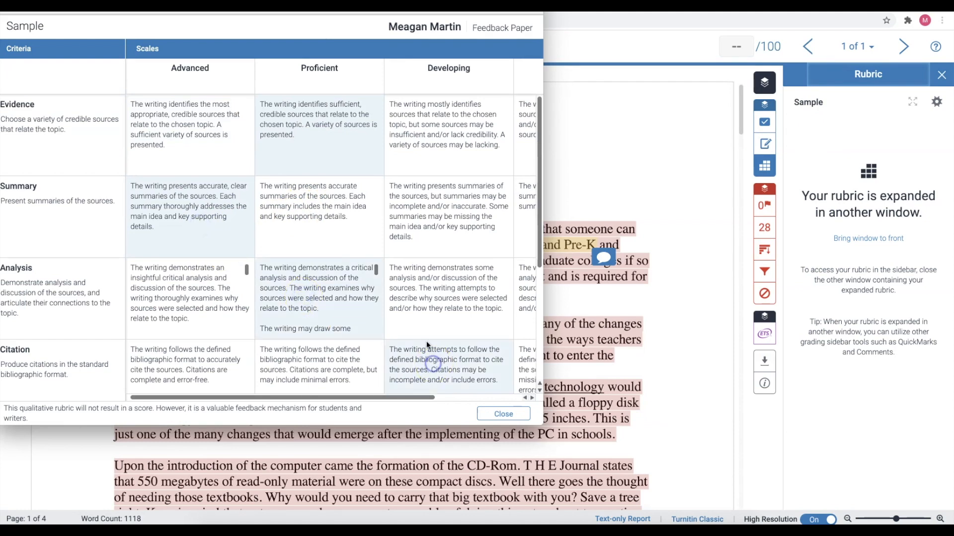
scroll(426, 341, down, 4)
click(330, 304)
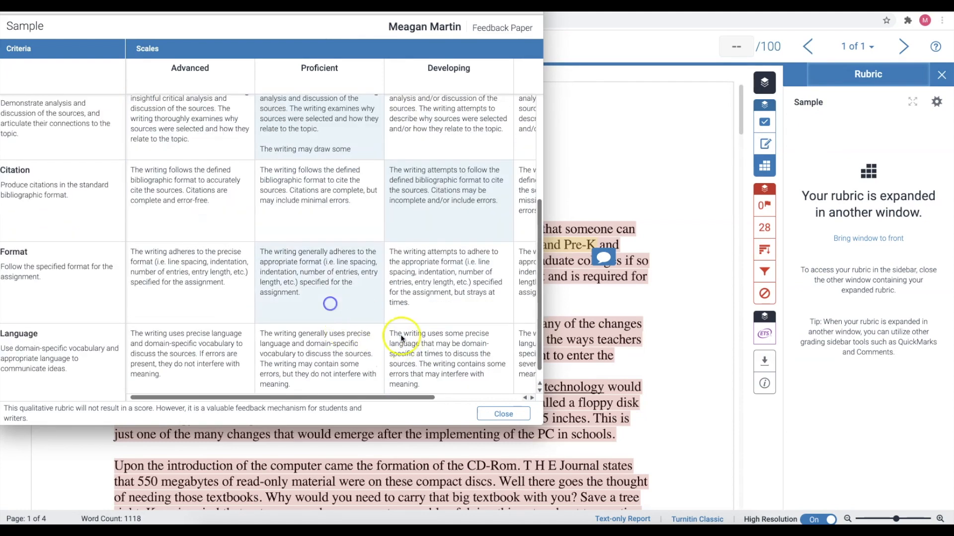
click(400, 338)
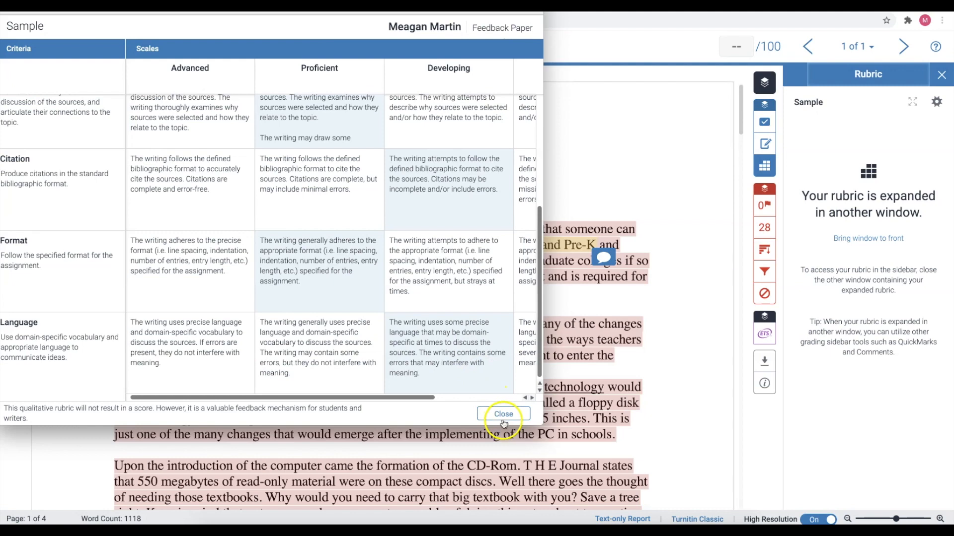
click(503, 414)
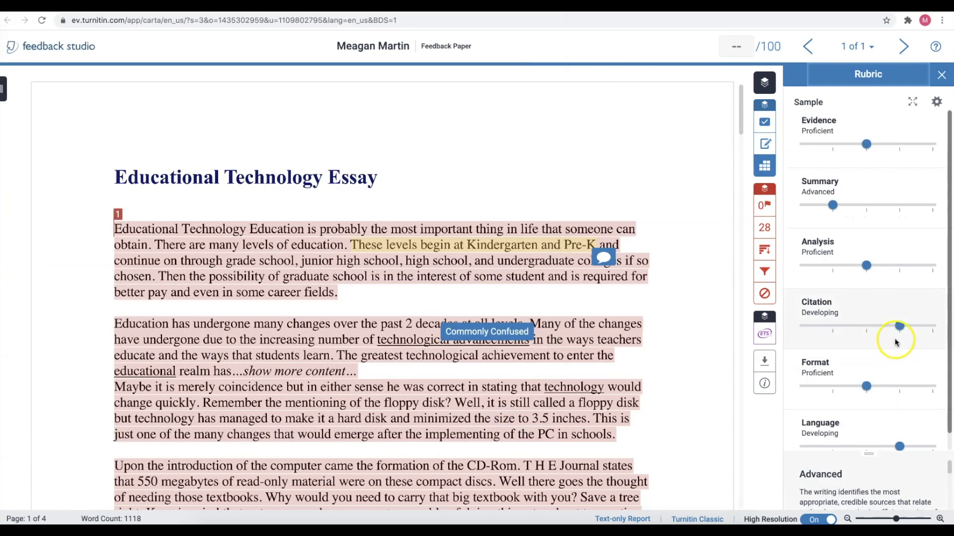
scroll(892, 379, down, 1)
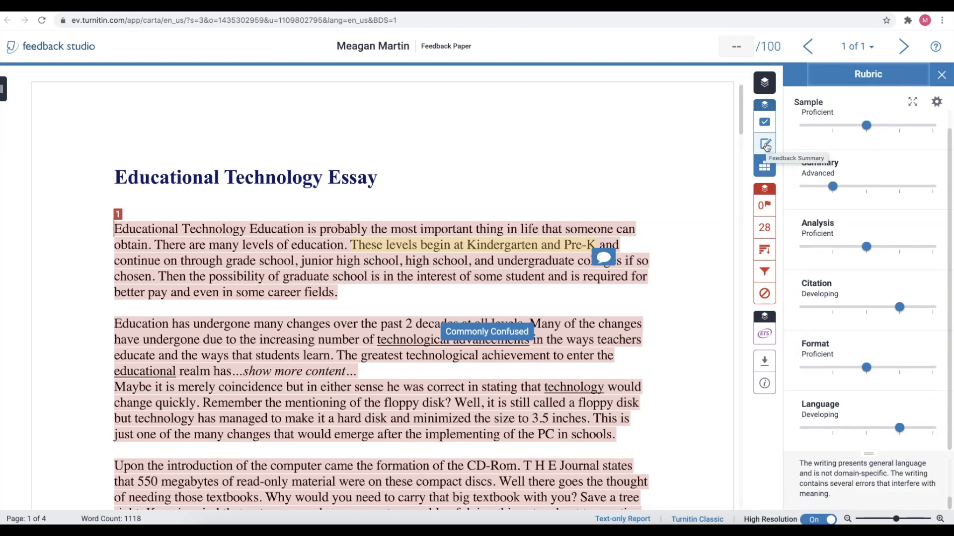
Add the text comment "Hello" to the paper's Feedback Summary
click(767, 145)
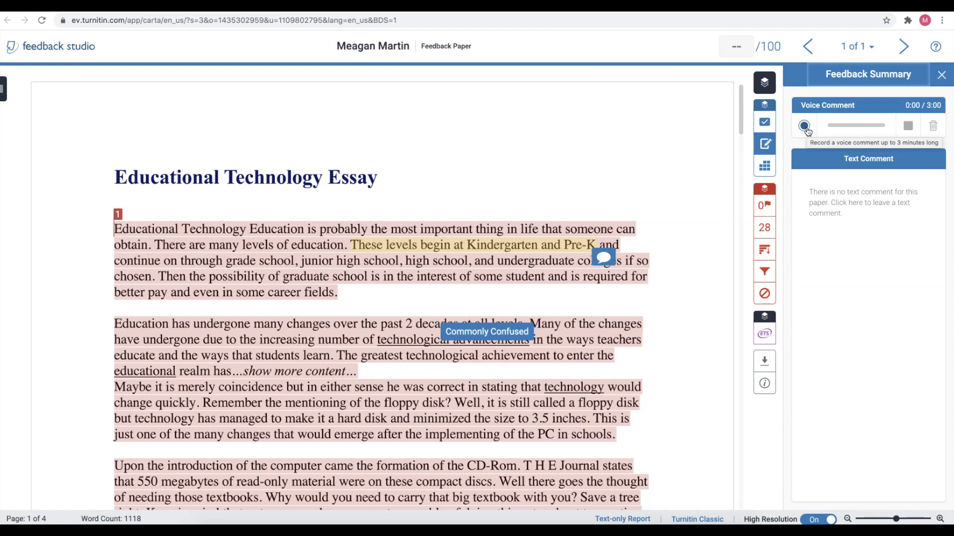
click(847, 192)
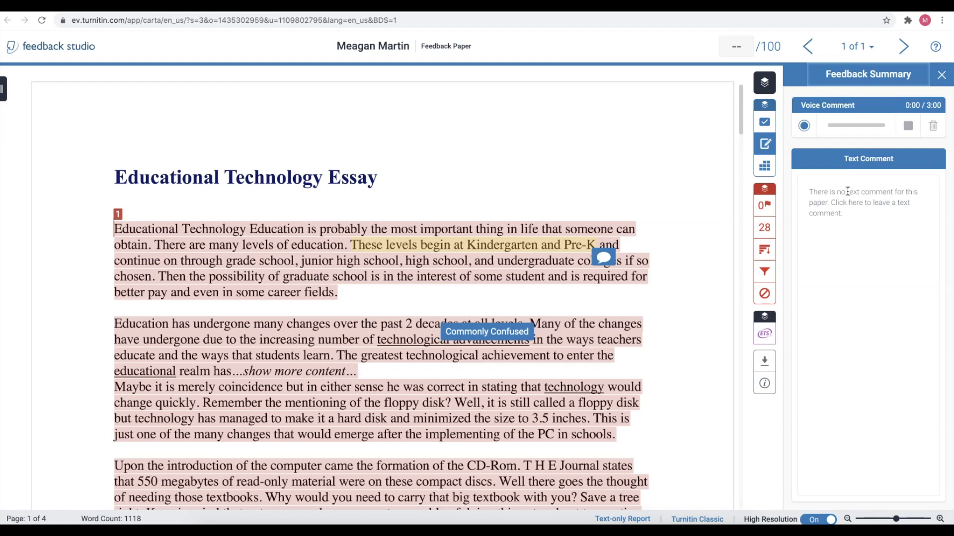
click(848, 192)
text(Hello)
click(701, 281)
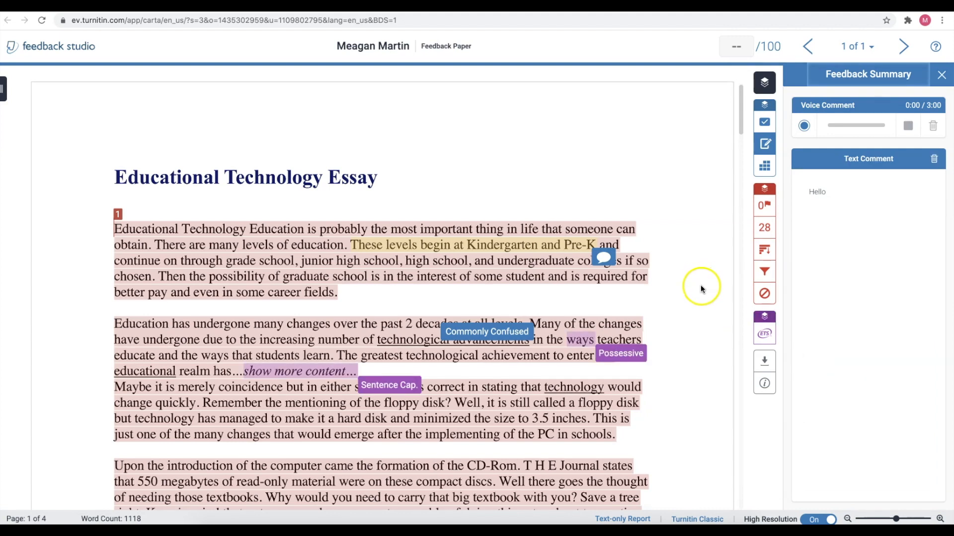
Open the e-rater results and turn off the Mechanics and Style categories
click(764, 334)
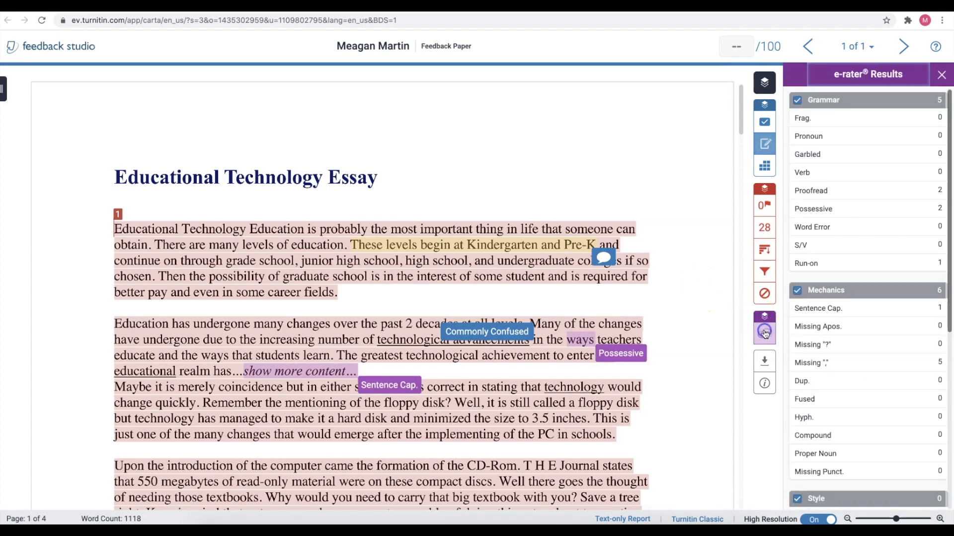
click(940, 193)
click(798, 291)
scroll(826, 394, down, 2)
click(798, 421)
scroll(804, 416, down, 4)
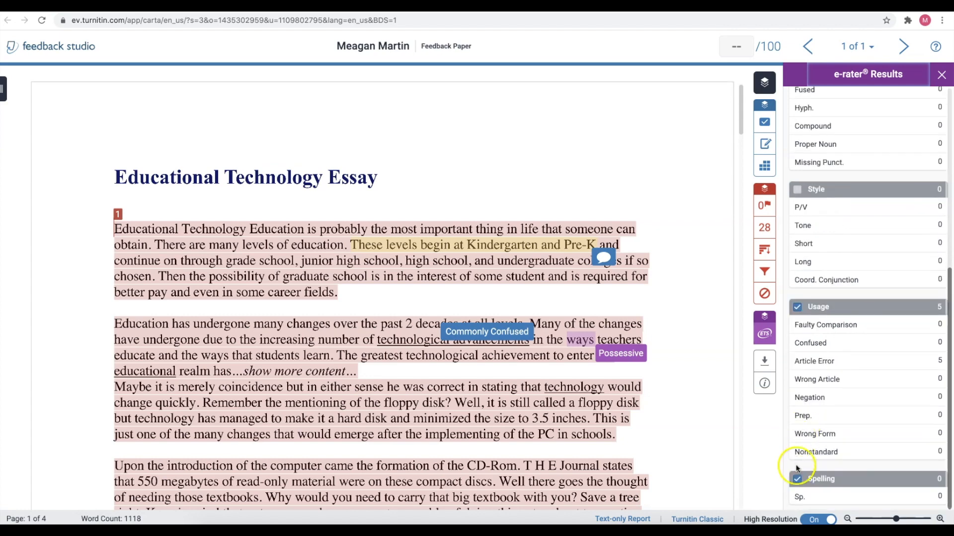
Examine the e-rater error categories and the grammar marks they leave in the essay
scroll(868, 413, up, 4)
click(869, 415)
scroll(868, 415, down, 4)
scroll(856, 358, up, 5)
click(798, 101)
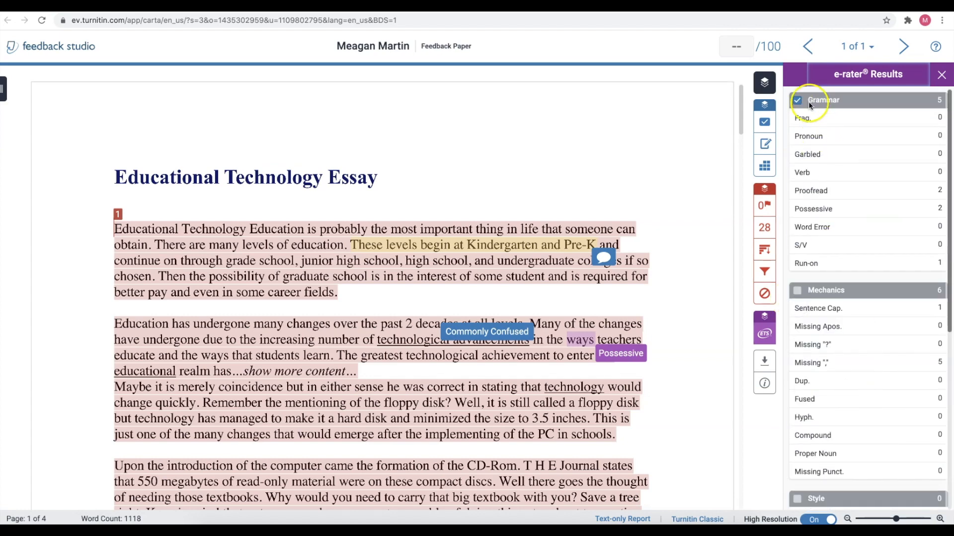
click(938, 102)
scroll(491, 328, down, 1)
scroll(494, 318, down, 2)
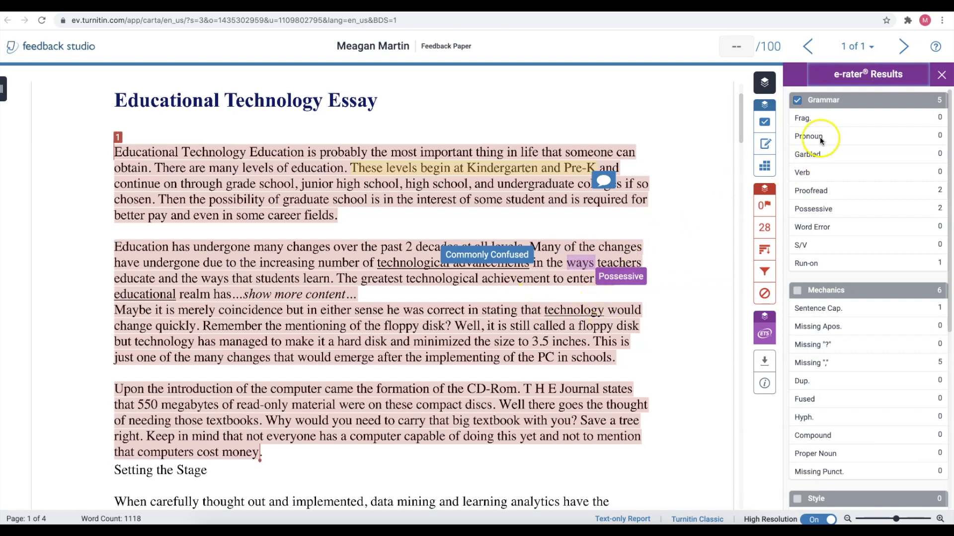
Dismiss the e-rater Proofread mark on "opportunities data" in the Setting the Stage section
scroll(582, 293, down, 3)
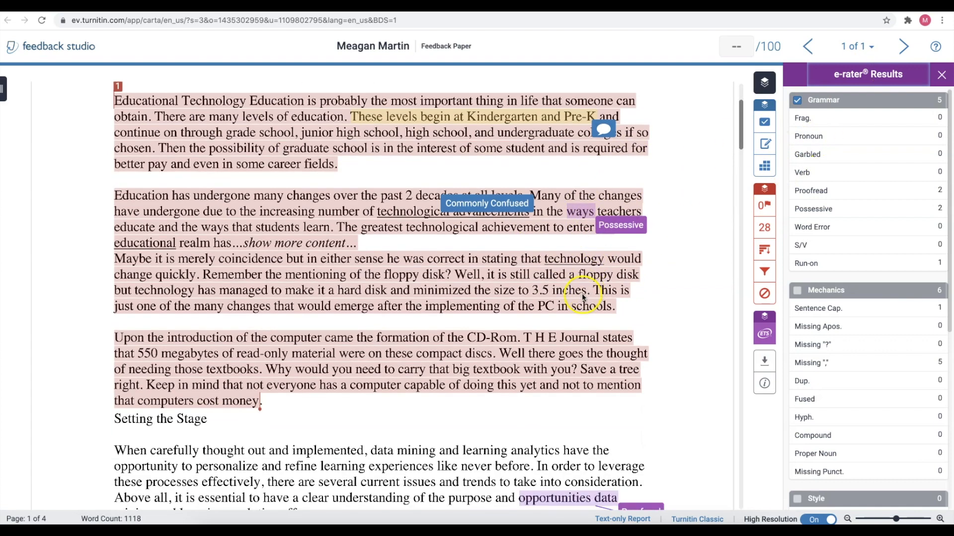
scroll(574, 308, down, 3)
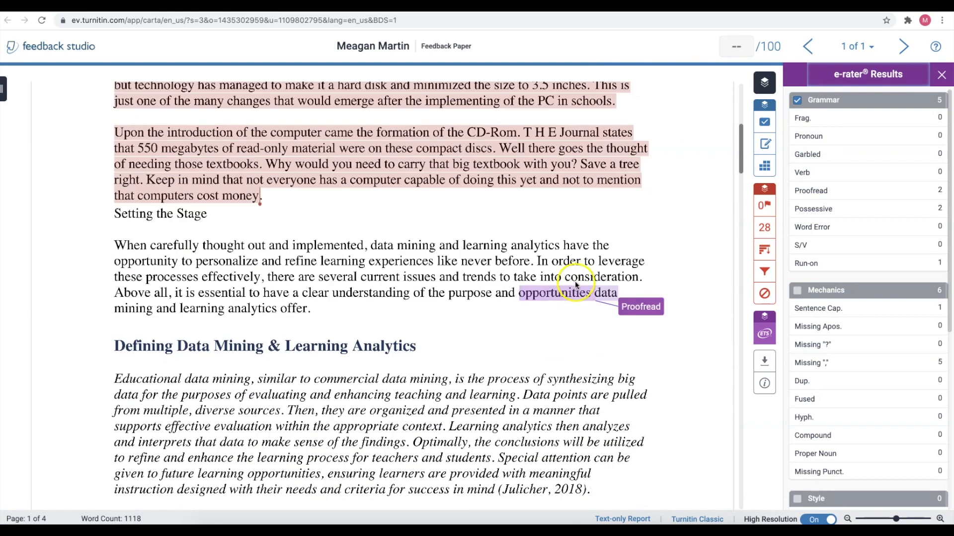
click(633, 308)
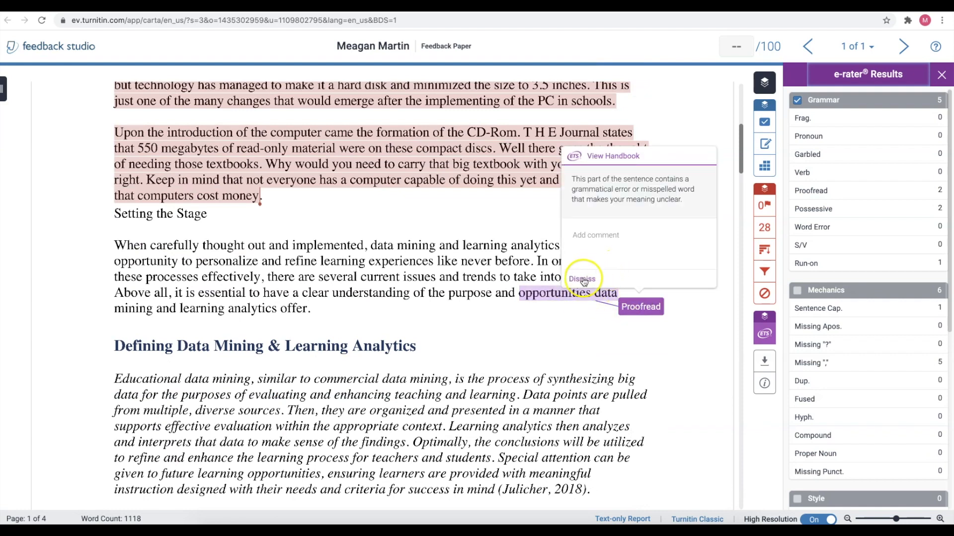
click(581, 280)
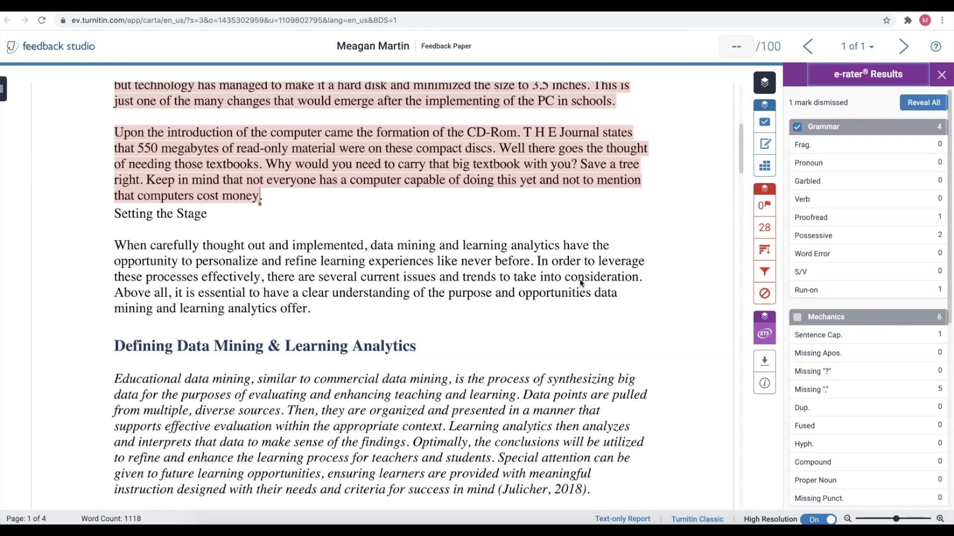
click(923, 105)
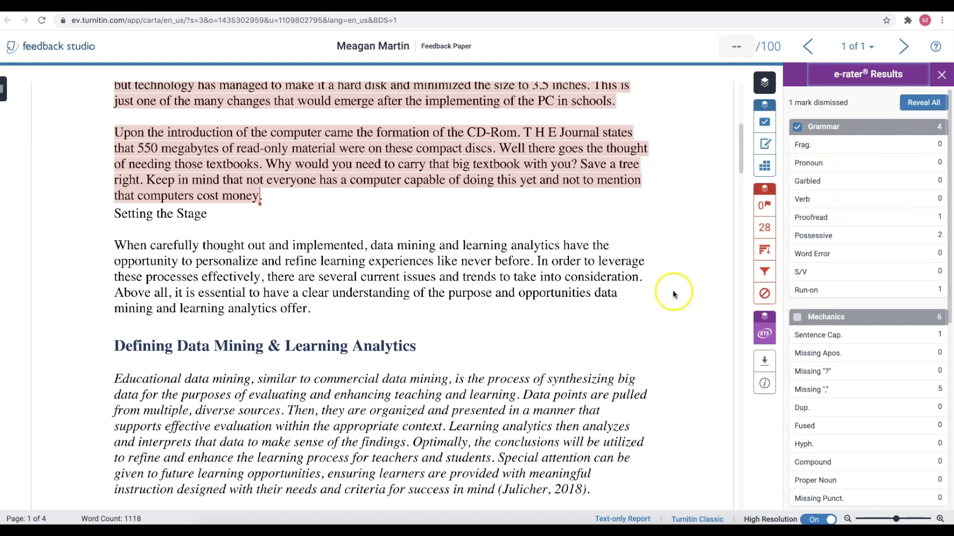
Add the comment "Sample" to the Possessive mark on "ways" and view its handbook entry on possessive errors
scroll(673, 294, up, 3)
click(617, 175)
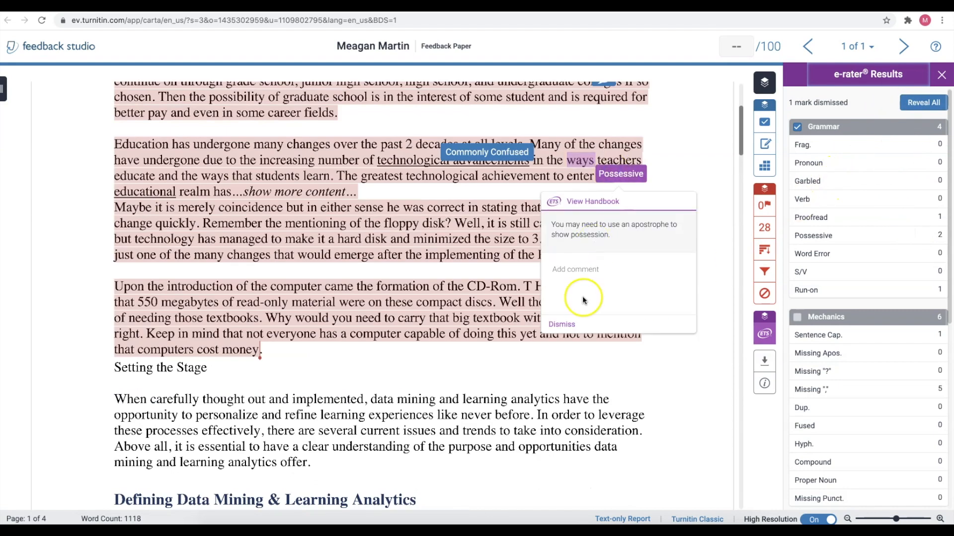
click(572, 275)
text(Sample)
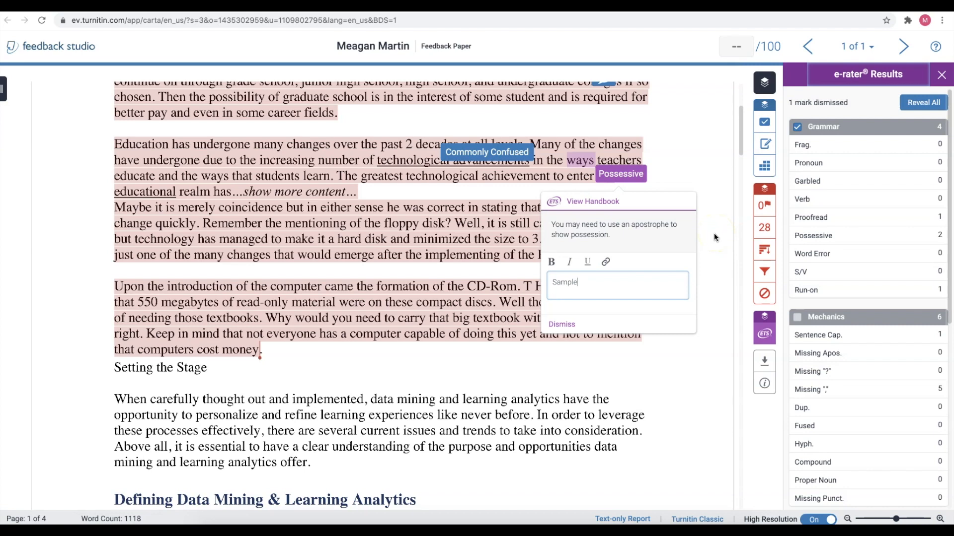
click(586, 203)
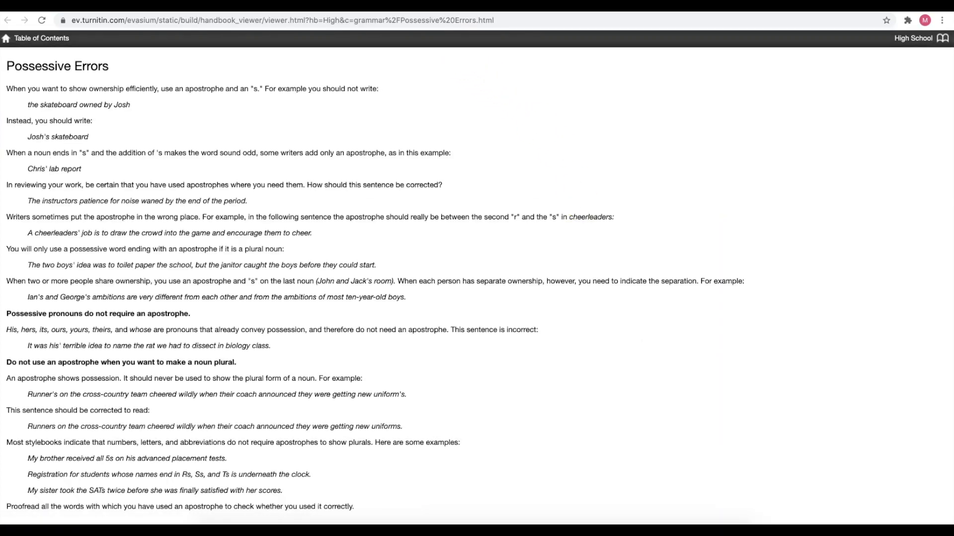
click(449, 5)
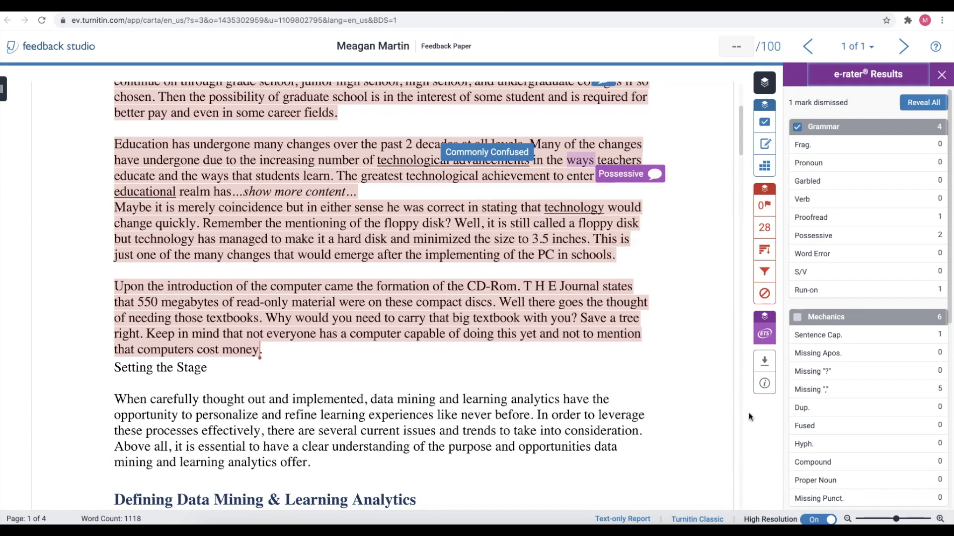
Look through the list of submitted papers and the remaining e-rater categories down to Spelling
click(896, 519)
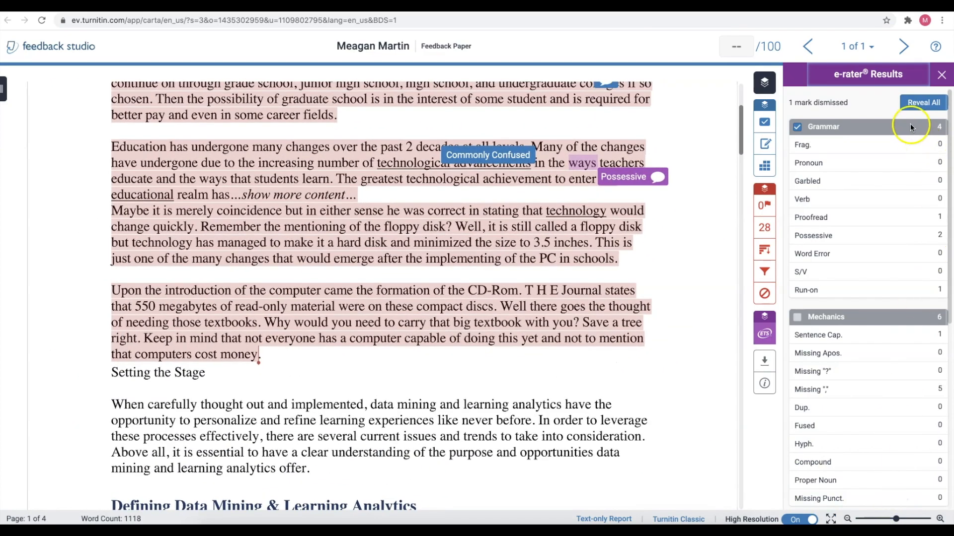
click(871, 49)
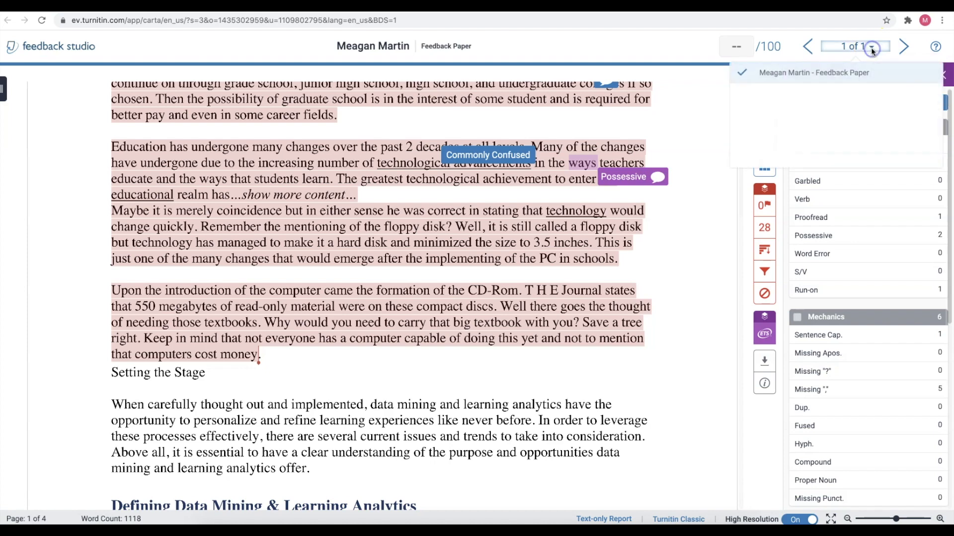
click(645, 54)
scroll(867, 298, down, 6)
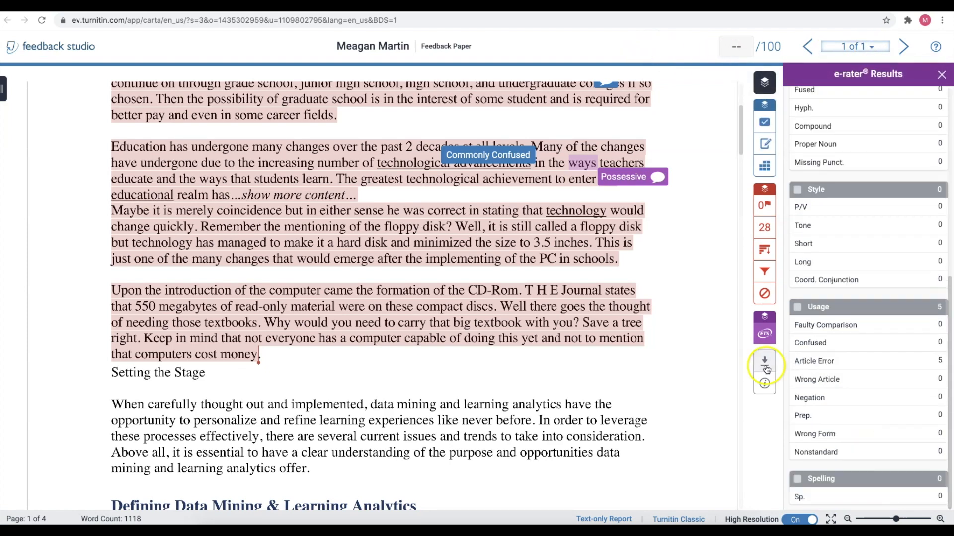
View the paper's download options and close them
click(764, 362)
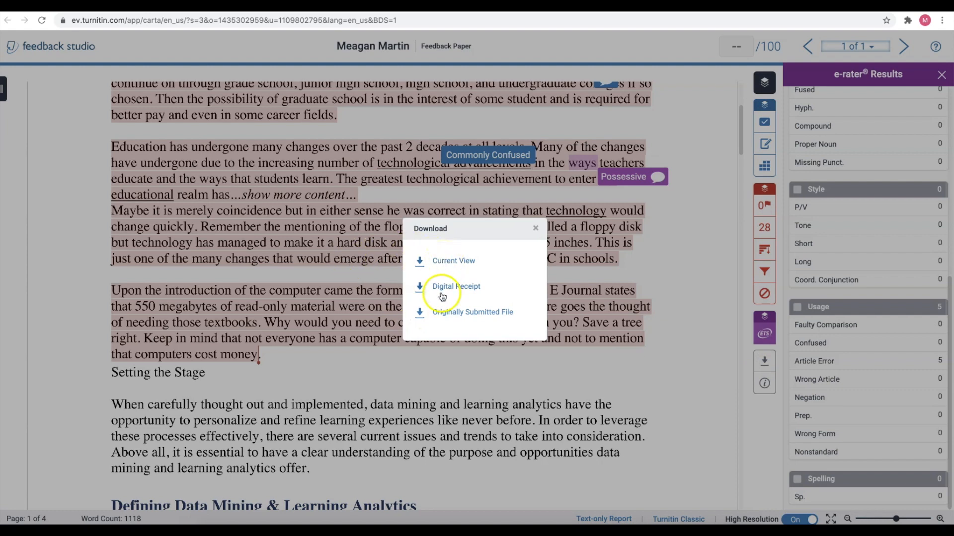
click(446, 316)
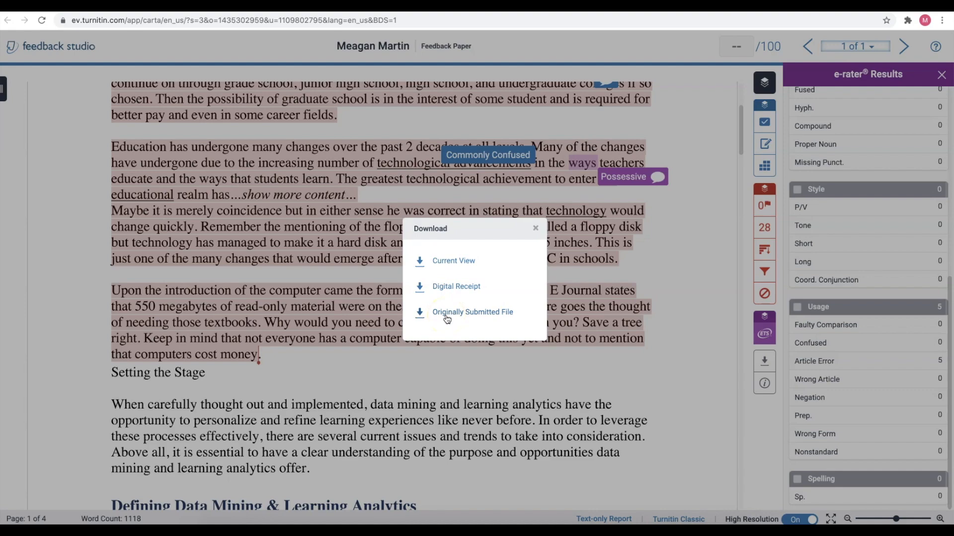
click(680, 240)
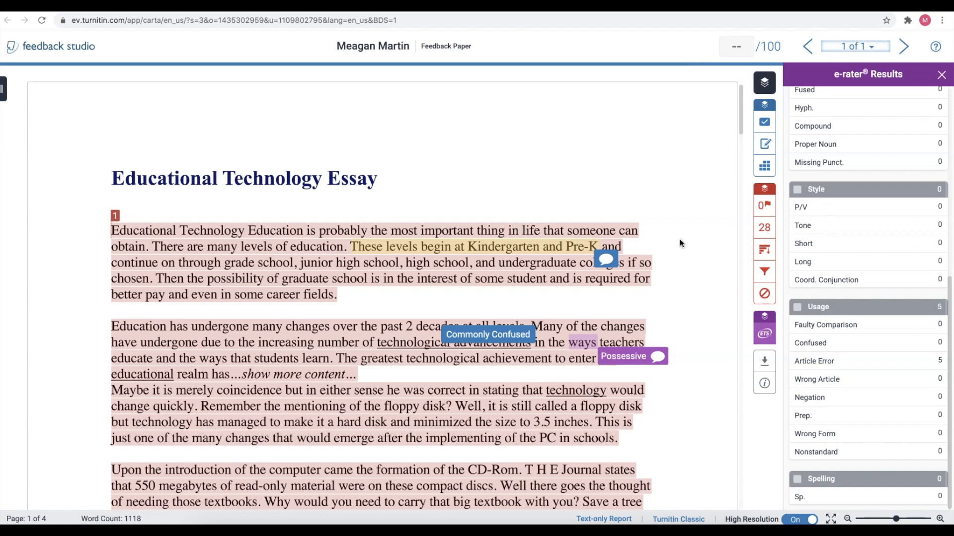
click(680, 240)
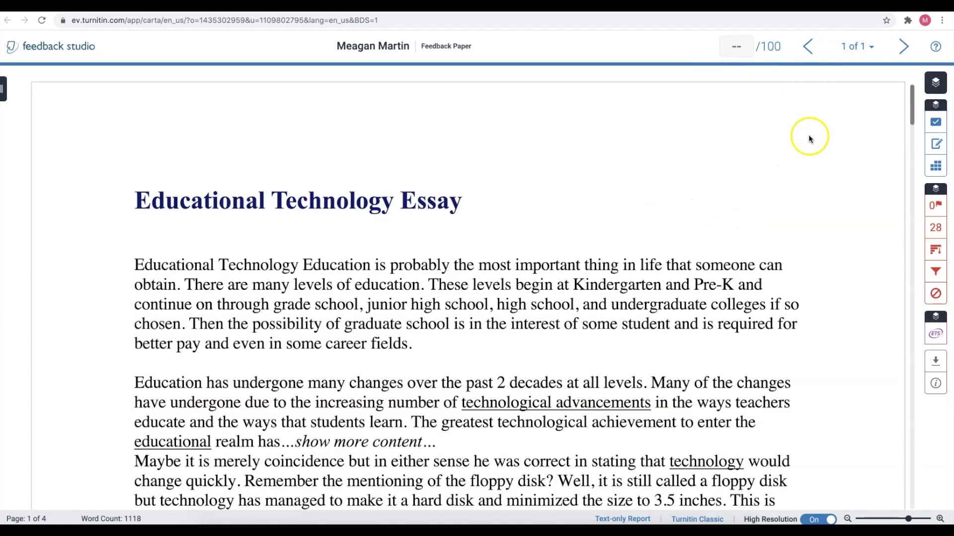
Consult the paper's rubric ratings and give the paper a grade of 85 out of 100
click(746, 54)
click(741, 48)
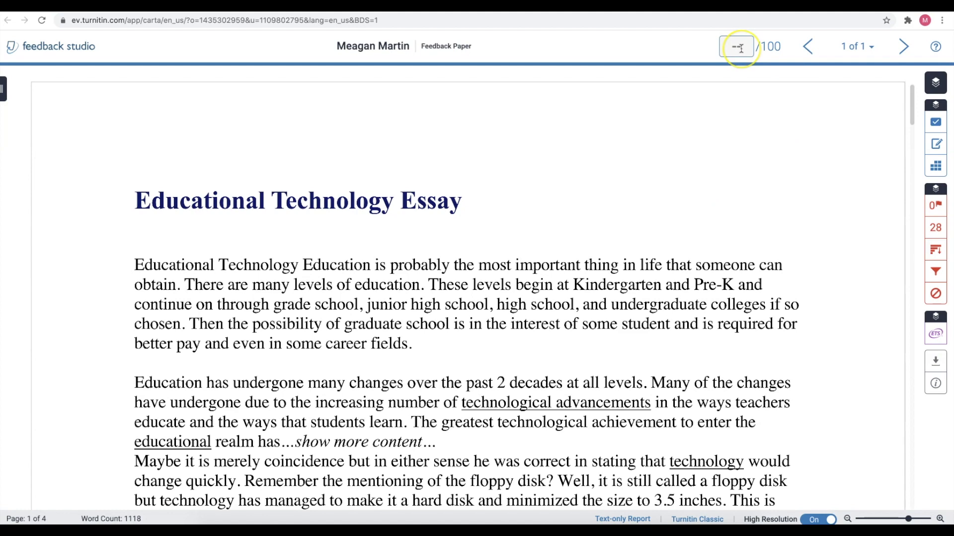
click(935, 166)
click(874, 324)
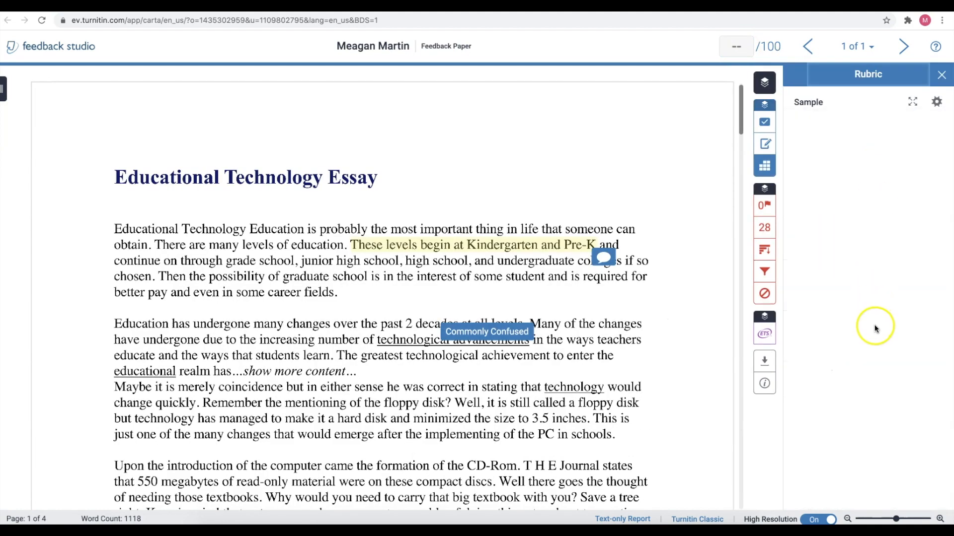
click(734, 47)
click(734, 47)
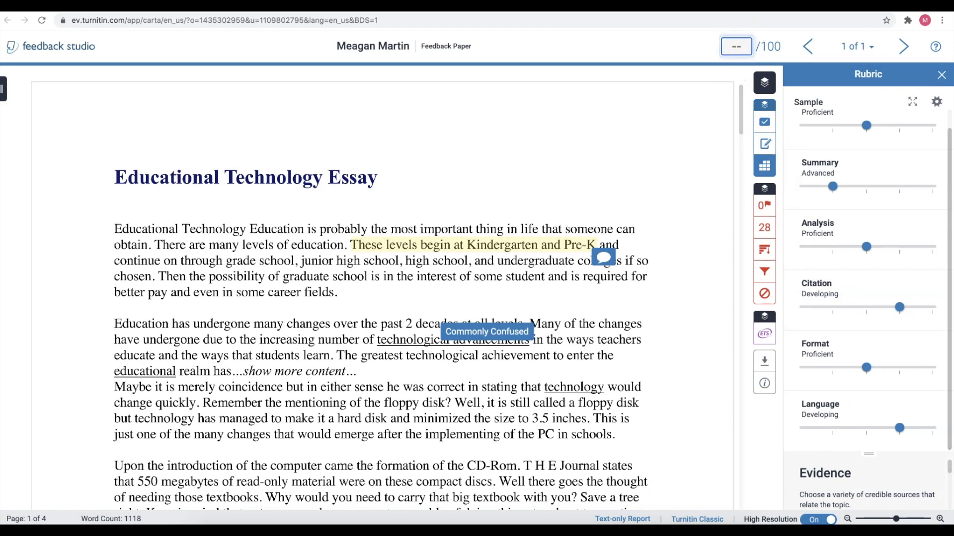
text(85)
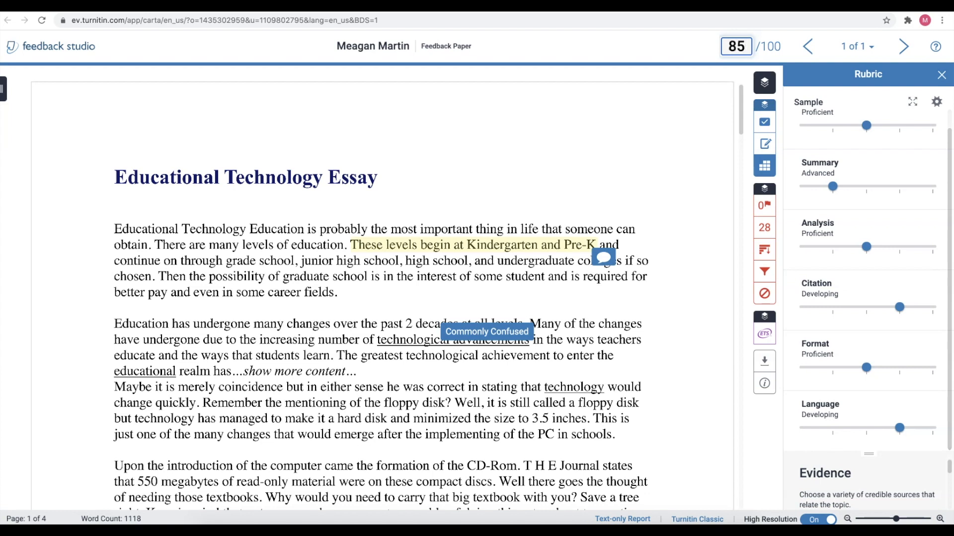
click(688, 58)
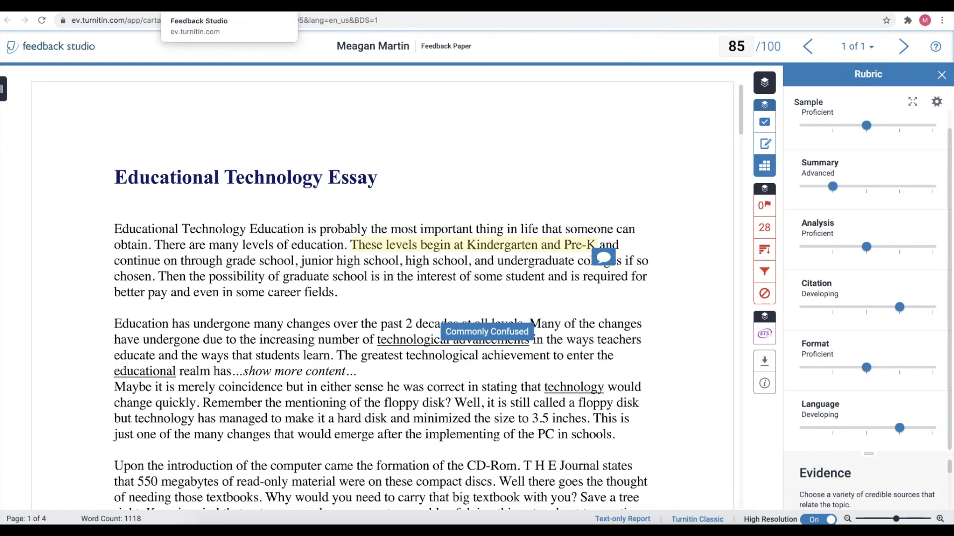
Switch to the Blackboard course and open its Full Grade Center
click(288, 6)
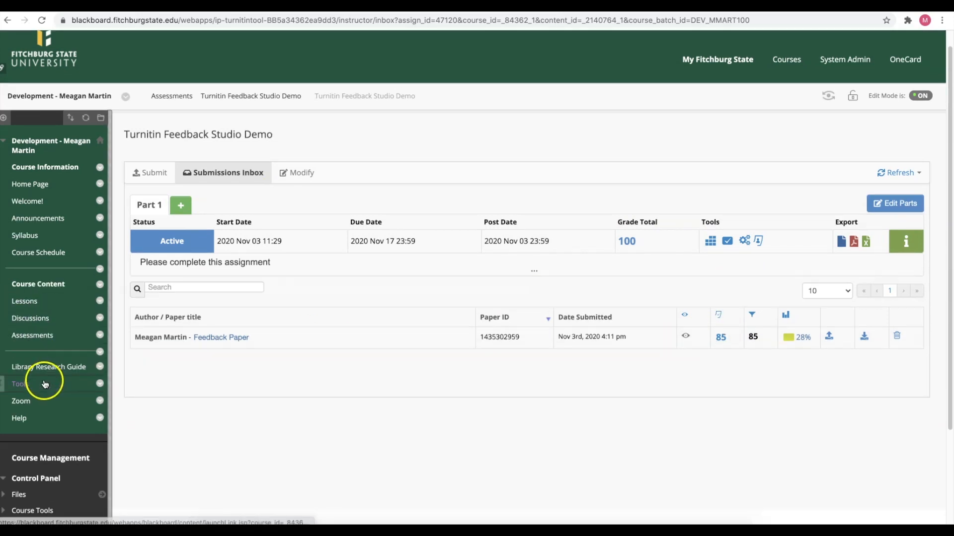
scroll(46, 384, down, 5)
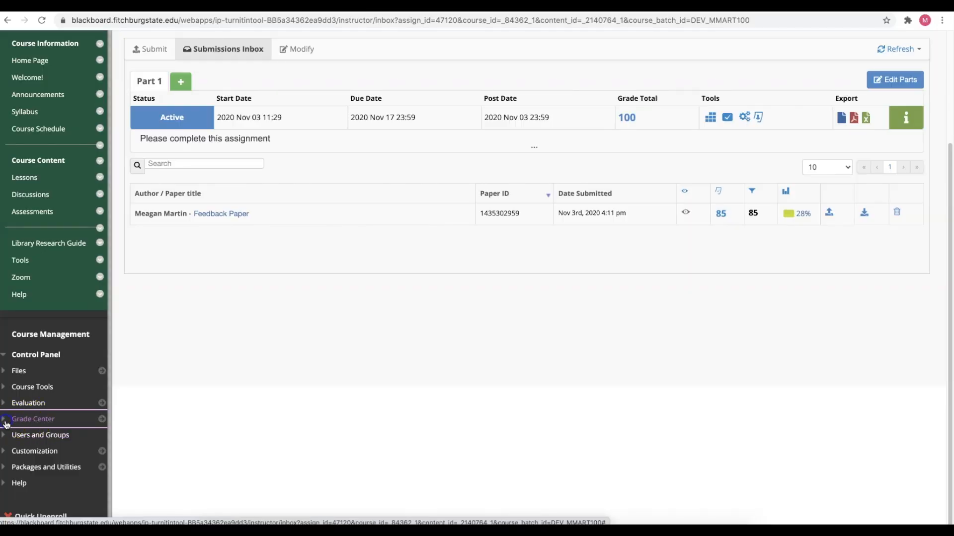
click(30, 419)
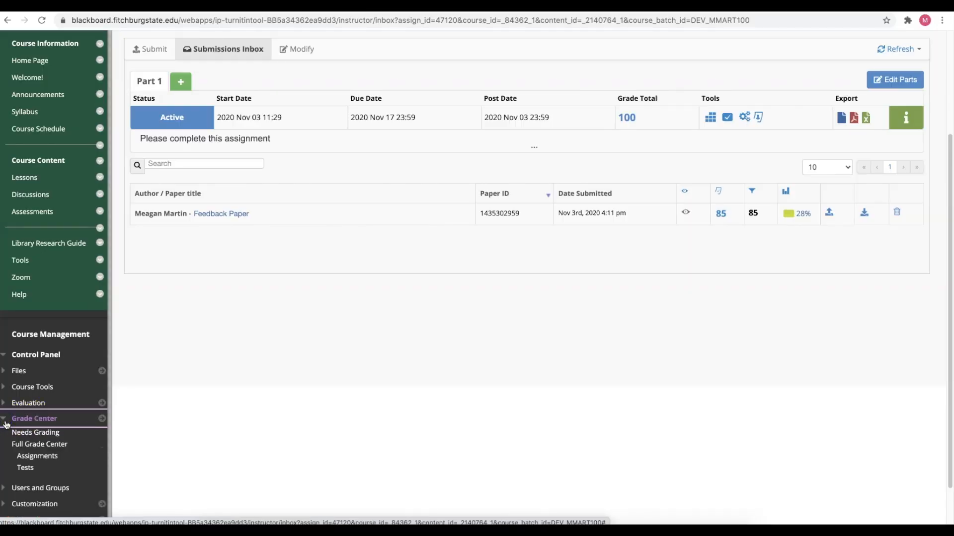
click(22, 437)
click(23, 444)
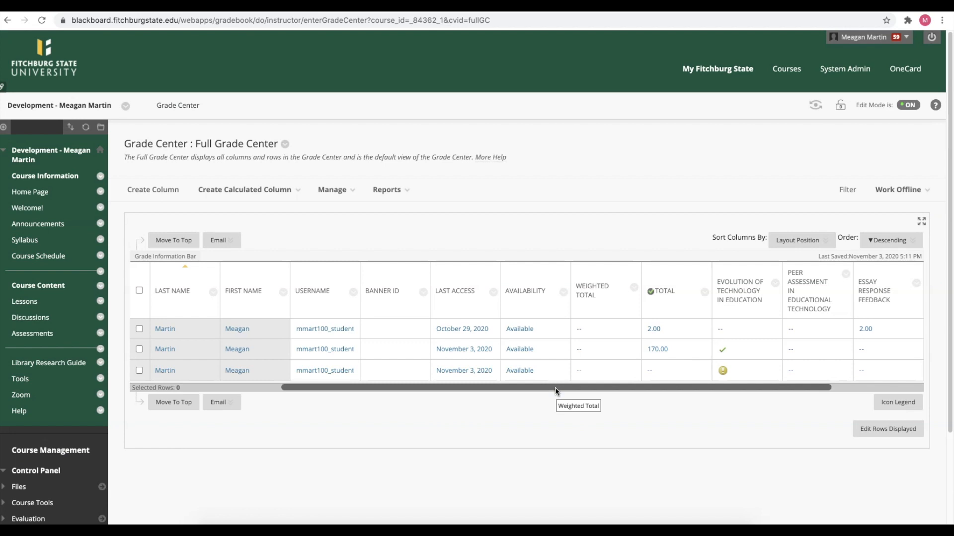
Override the second student's Turnitin Feedback Studio Demo grade with 95 and save it
drag(555, 388, 754, 387)
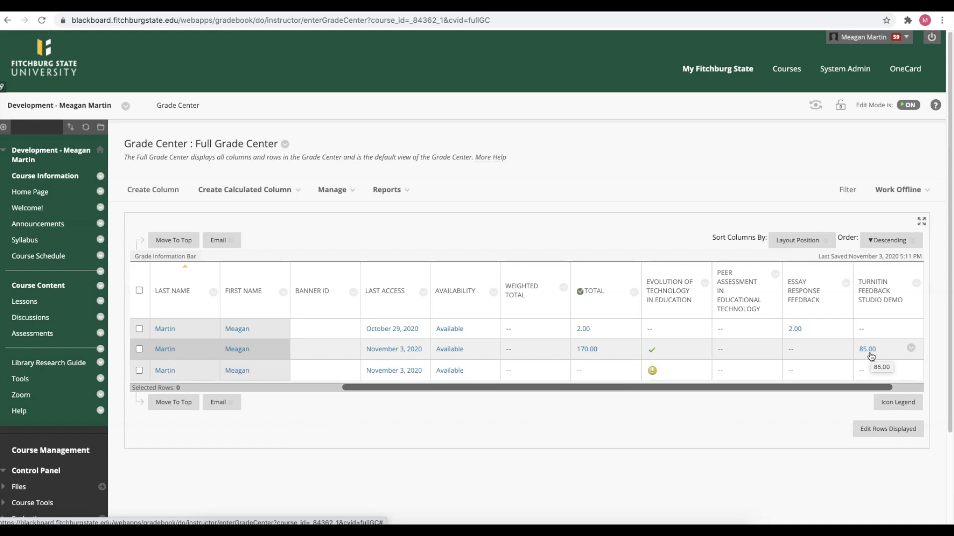
click(869, 353)
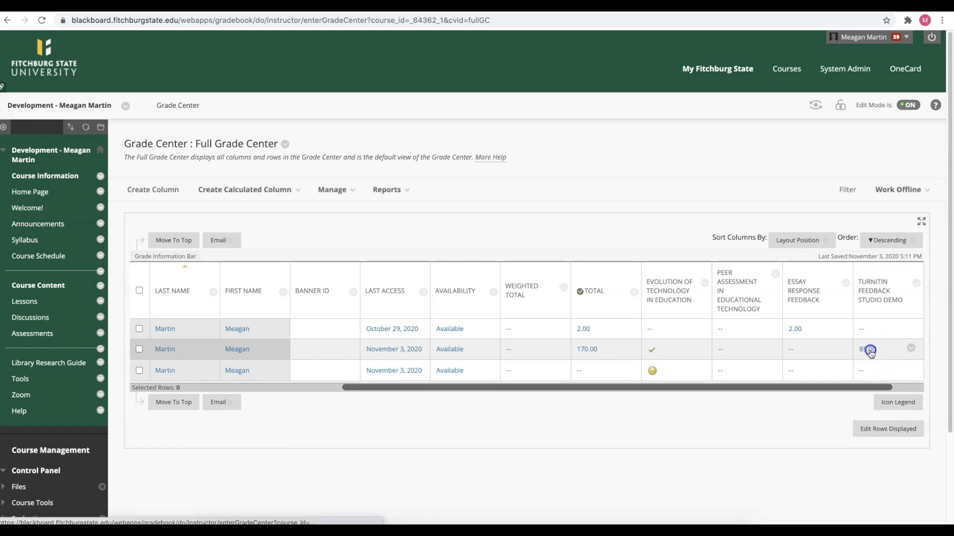
text(95)
click(800, 420)
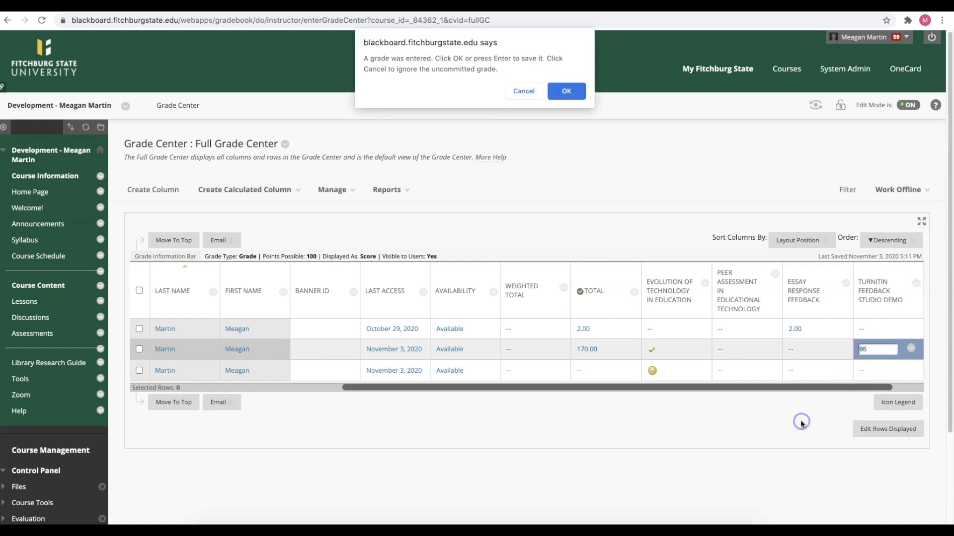
click(573, 98)
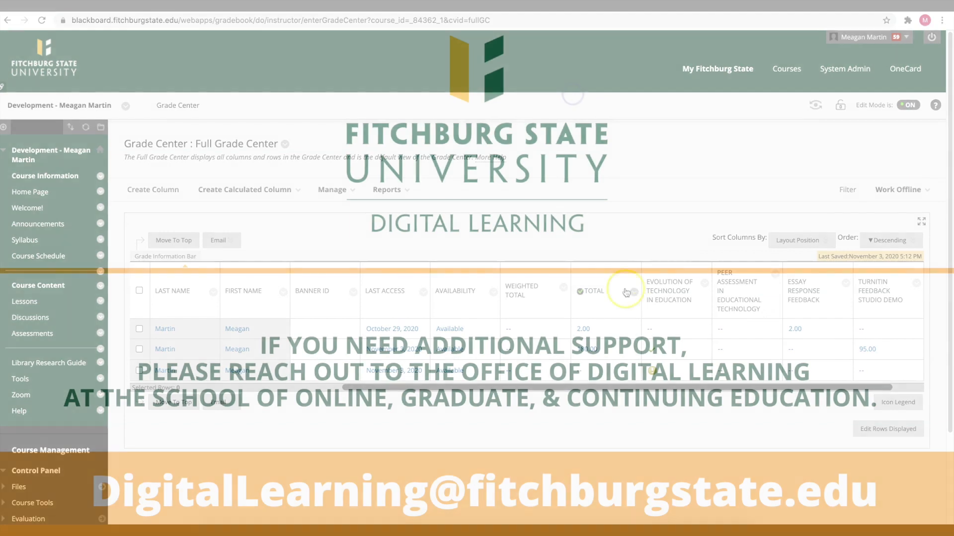